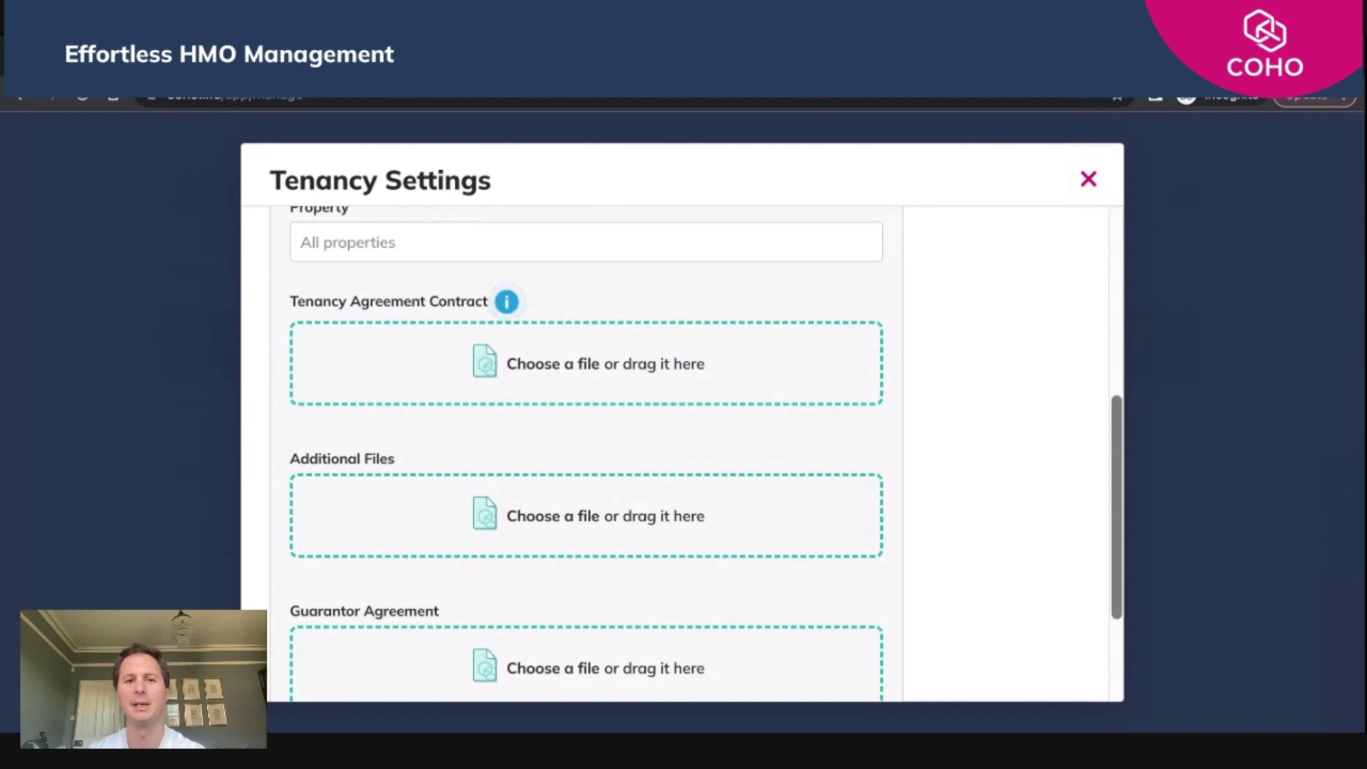
Open the example merge fields PDF from the Tenancy Agreement Contract help and read through its tags on both pages
{"action": "left_click", "coordinate": [506, 301]}
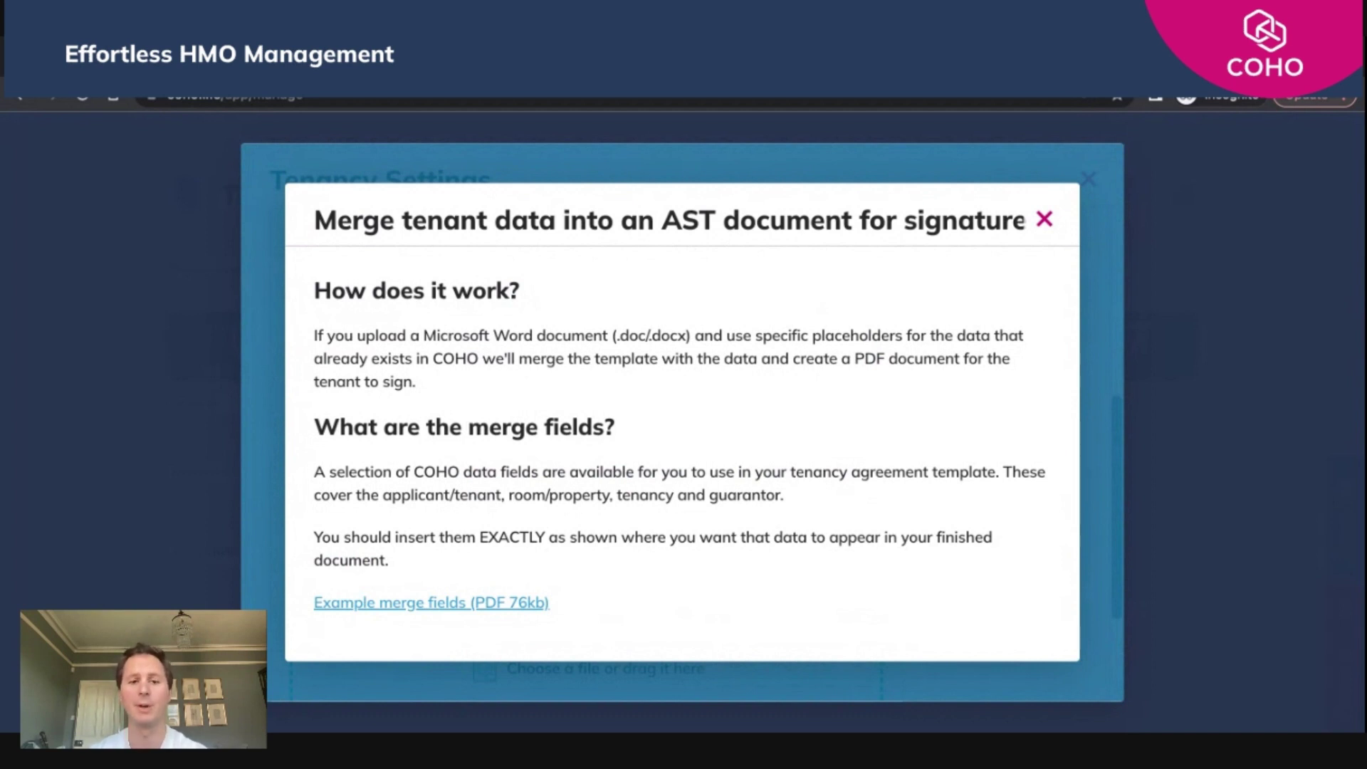
{"action": "left_click", "coordinate": [440, 603]}
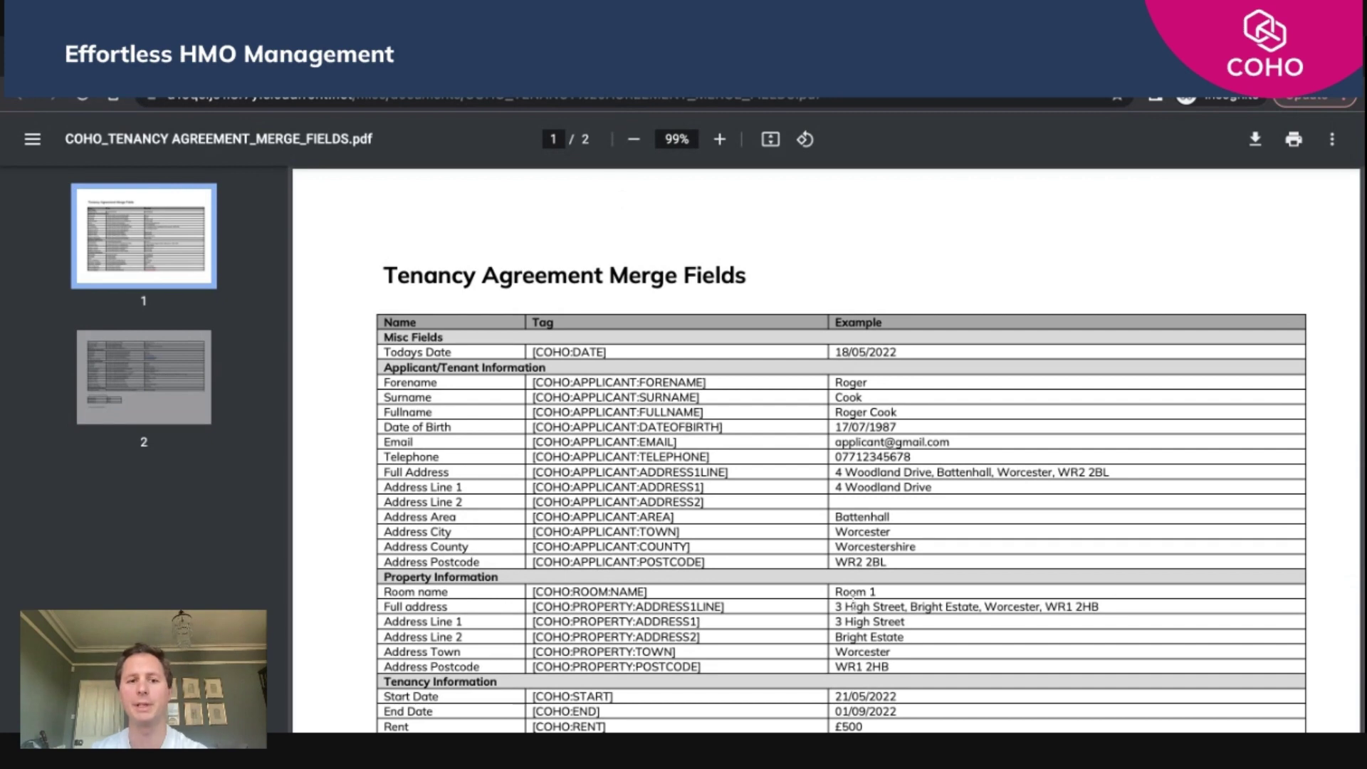
{"action": "scroll", "coordinate": [853, 605], "scroll_direction": "down", "scroll_amount": 1}
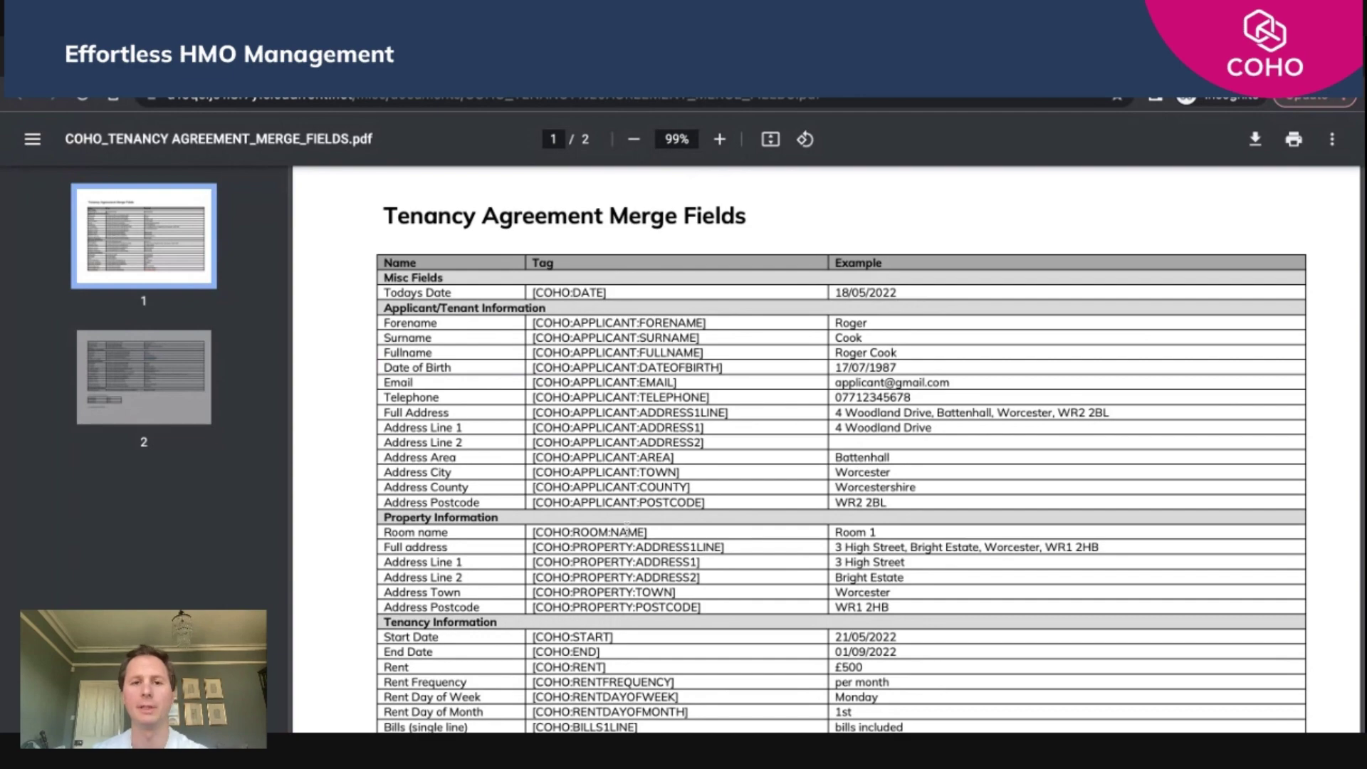
{"action": "scroll", "coordinate": [627, 528], "scroll_direction": "down", "scroll_amount": 3}
{"action": "scroll", "coordinate": [626, 528], "scroll_direction": "down", "scroll_amount": 5}
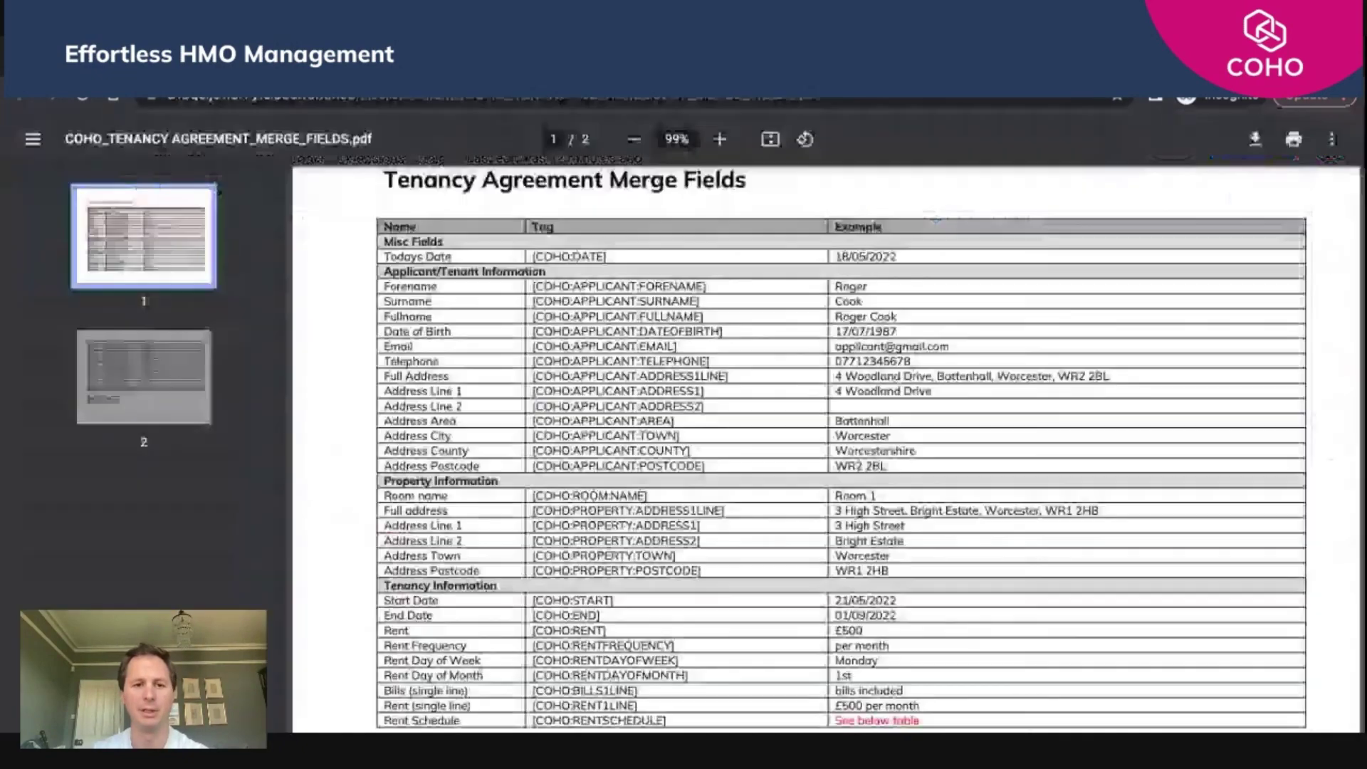
{"action": "scroll", "coordinate": [746, 459], "scroll_direction": "down", "scroll_amount": 7}
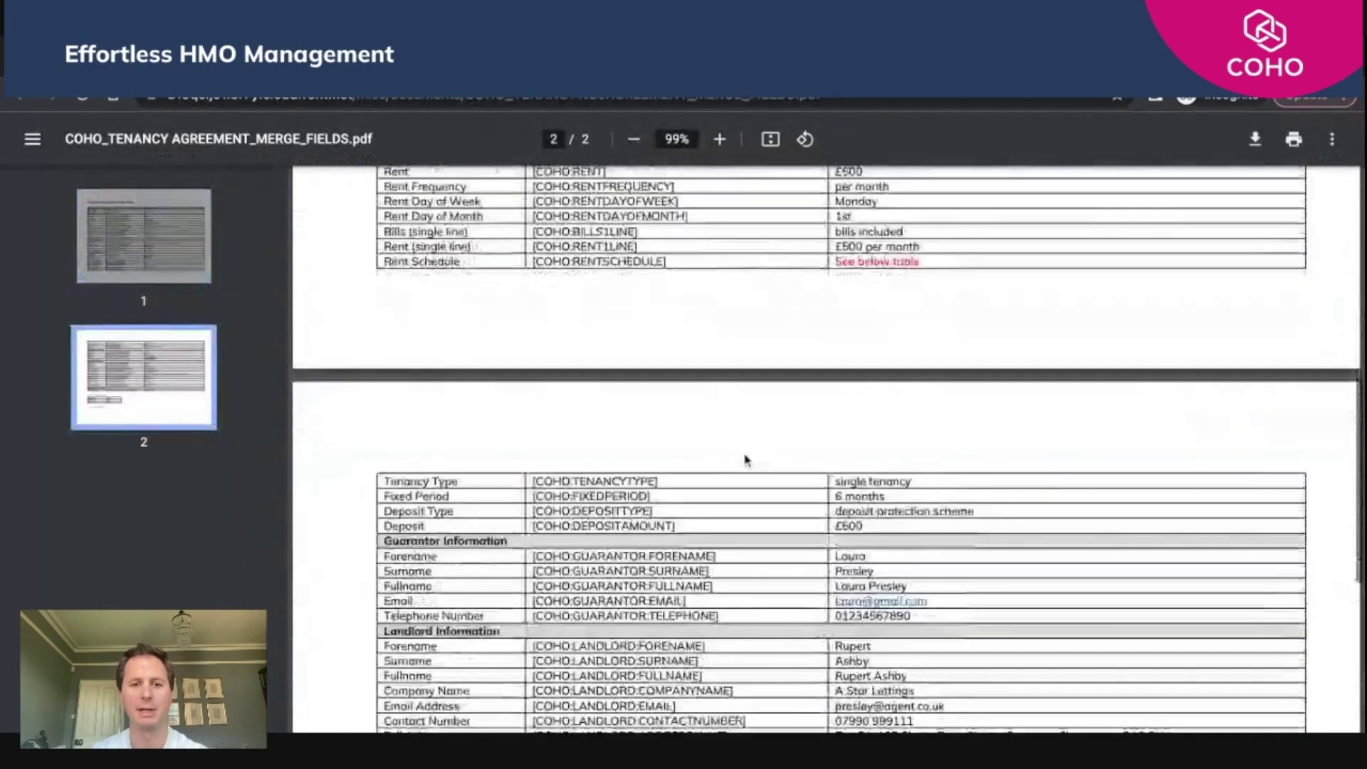
{"action": "scroll", "coordinate": [470, 520], "scroll_direction": "down", "scroll_amount": 2}
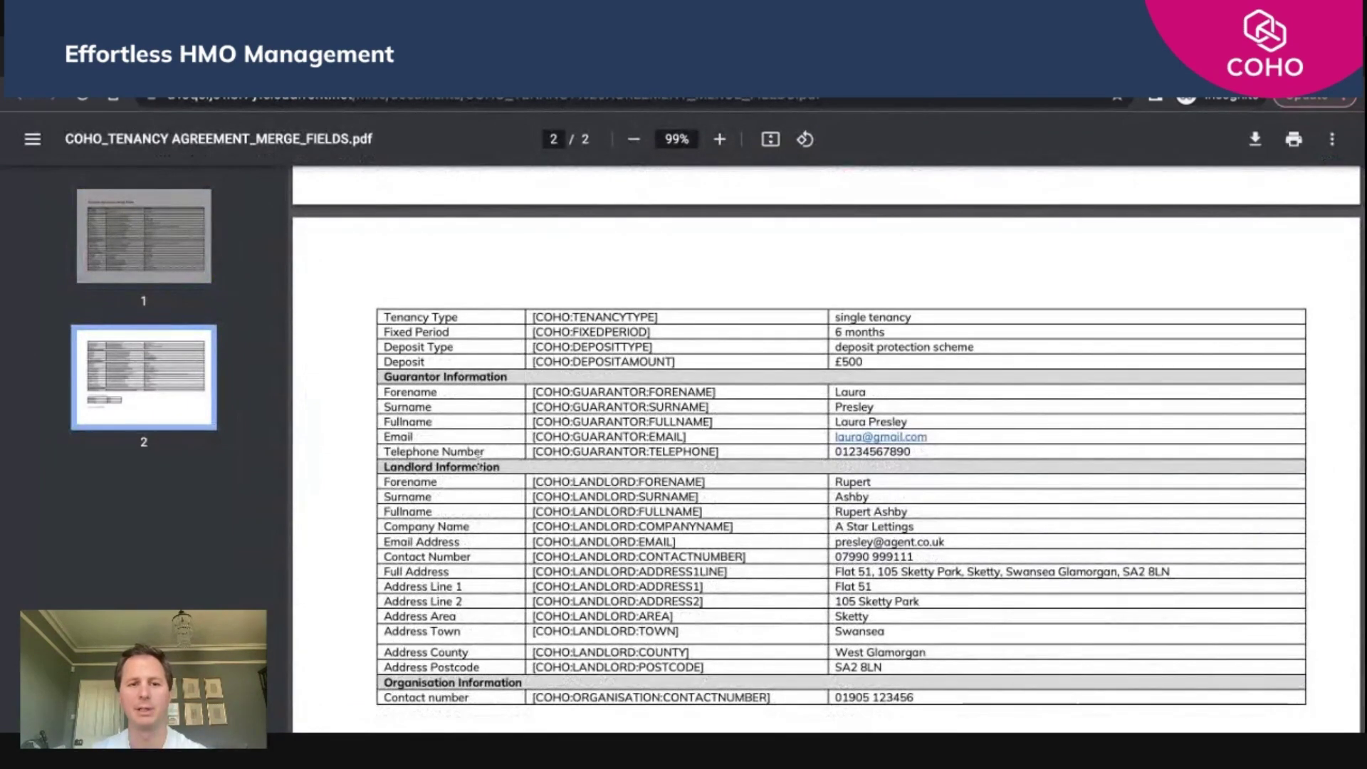
Copy the landlord full name tag [COHO:LANDLORD:FULLNAME] from the Landlord Information section
{"action": "left_click_drag", "start_coordinate": [533, 510], "coordinate": [724, 527]}
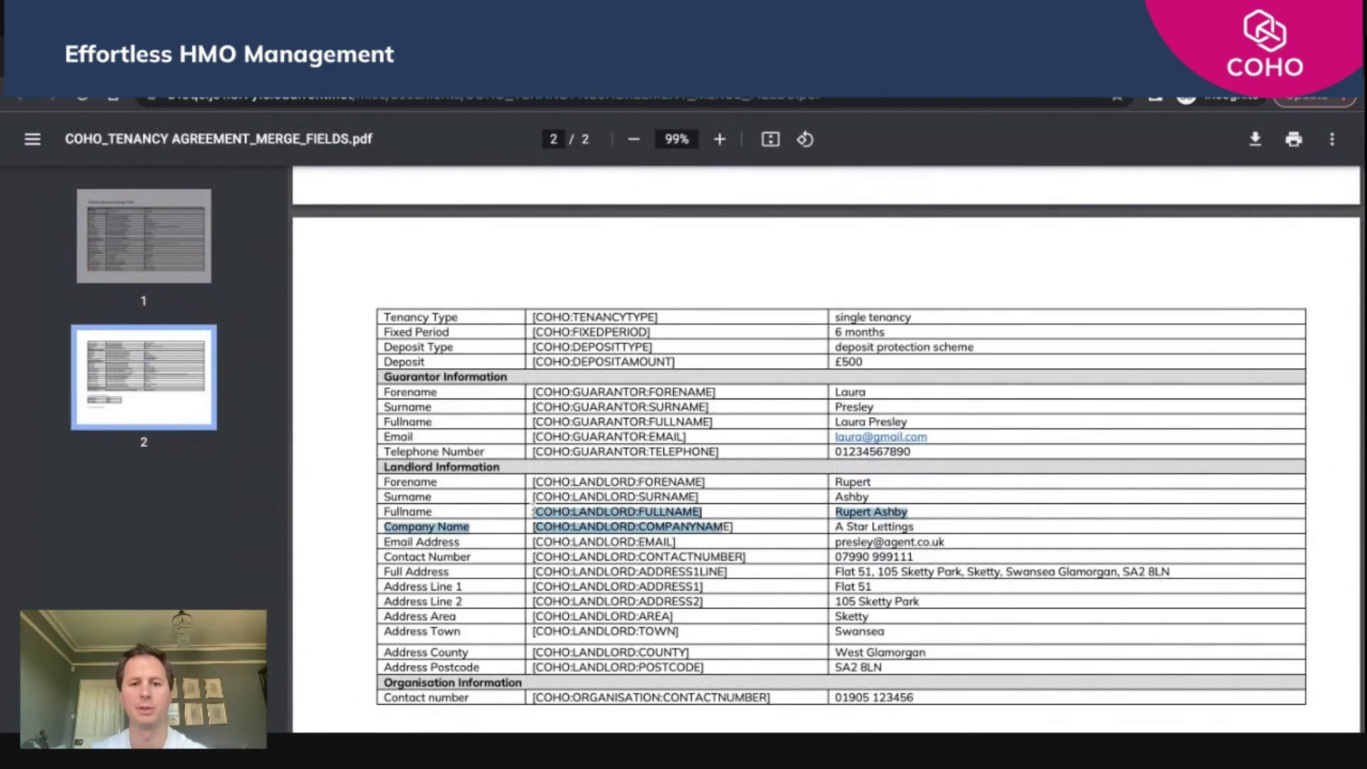
{"action": "left_click_drag", "start_coordinate": [534, 511], "coordinate": [707, 510]}
{"action": "key", "text": "ctrl+c"}
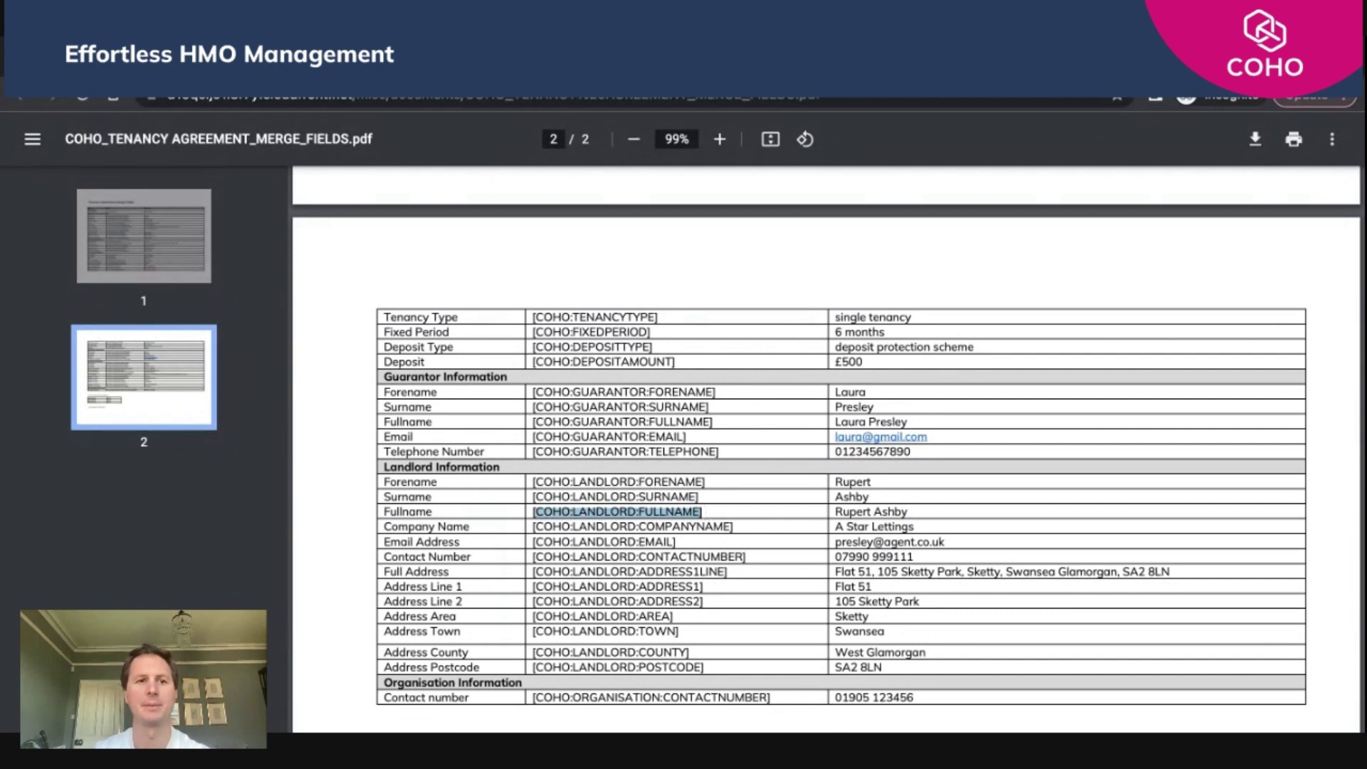
In the COHO AST document in Google Docs, replace "(insert names of landlord(s)" with [COHO:LANDLORD:FULLNAME] and remove the extra space after it
{"action": "left_click", "coordinate": [306, 64]}
{"action": "left_click", "coordinate": [396, 377]}
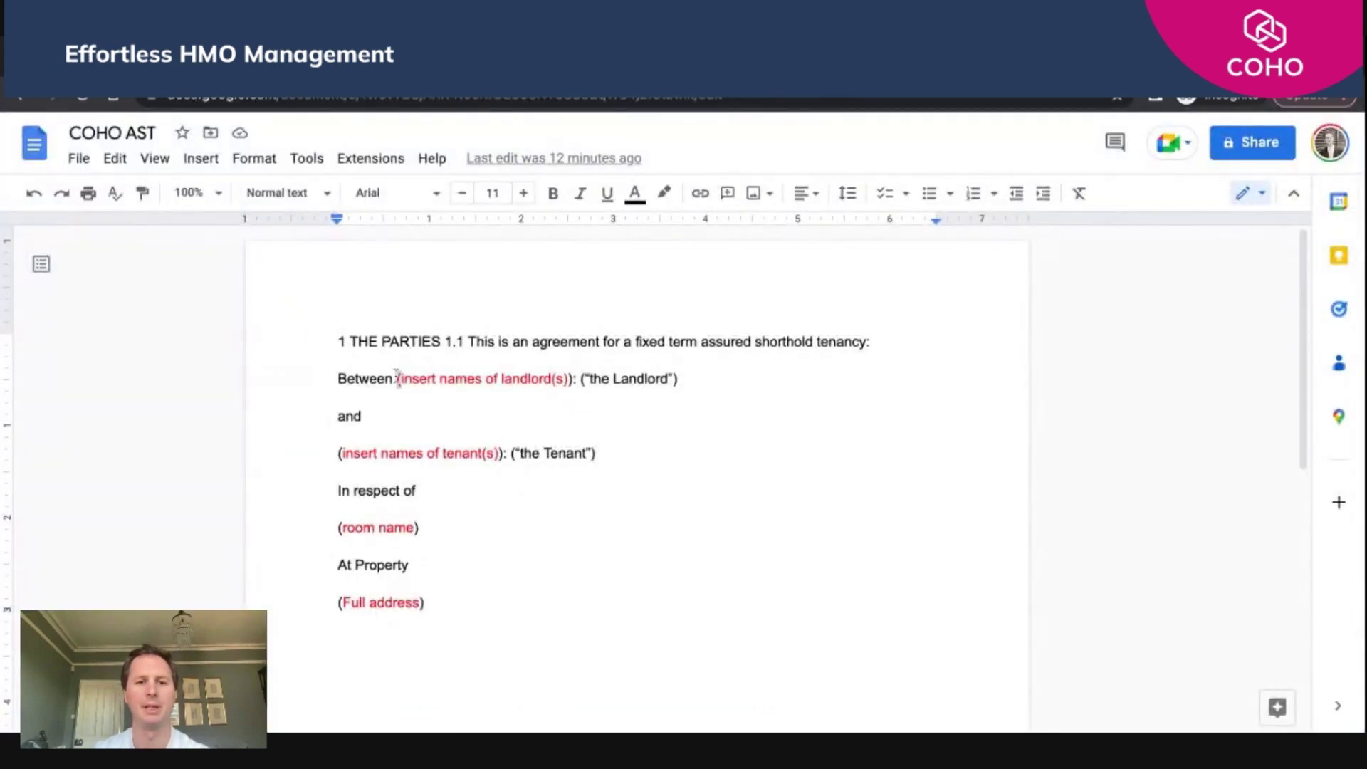
{"action": "key", "text": "ctrl+shift+Right"}
{"action": "key", "text": "ctrl+shift+Right"}
{"action": "key", "text": "ctrl+shift+Right"}
{"action": "key", "text": "ctrl+shift+Right"}
{"action": "key", "text": "ctrl+shift+Right"}
{"action": "key", "text": "shift+Right"}
{"action": "key", "text": "shift+Right"}
{"action": "key", "text": "shift+Right"}
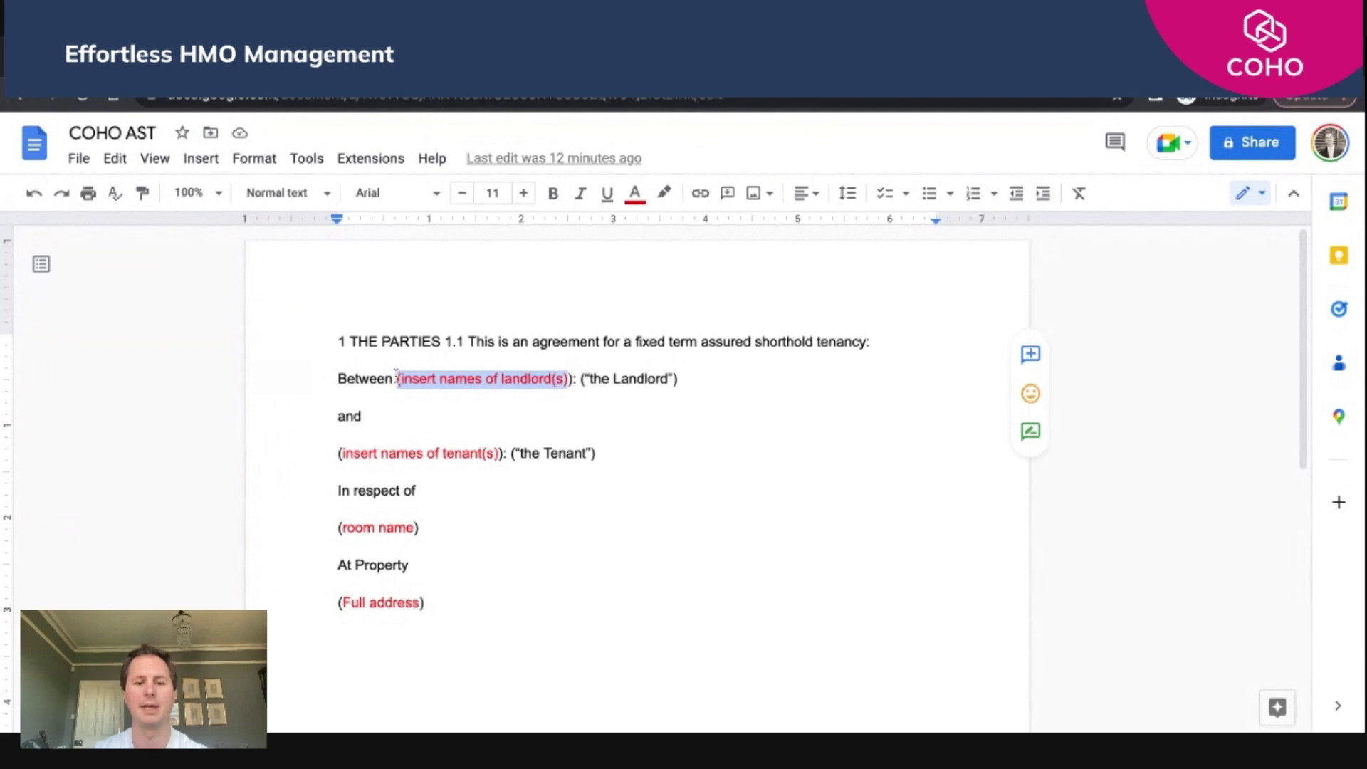
{"action": "key", "text": "ctrl+v"}
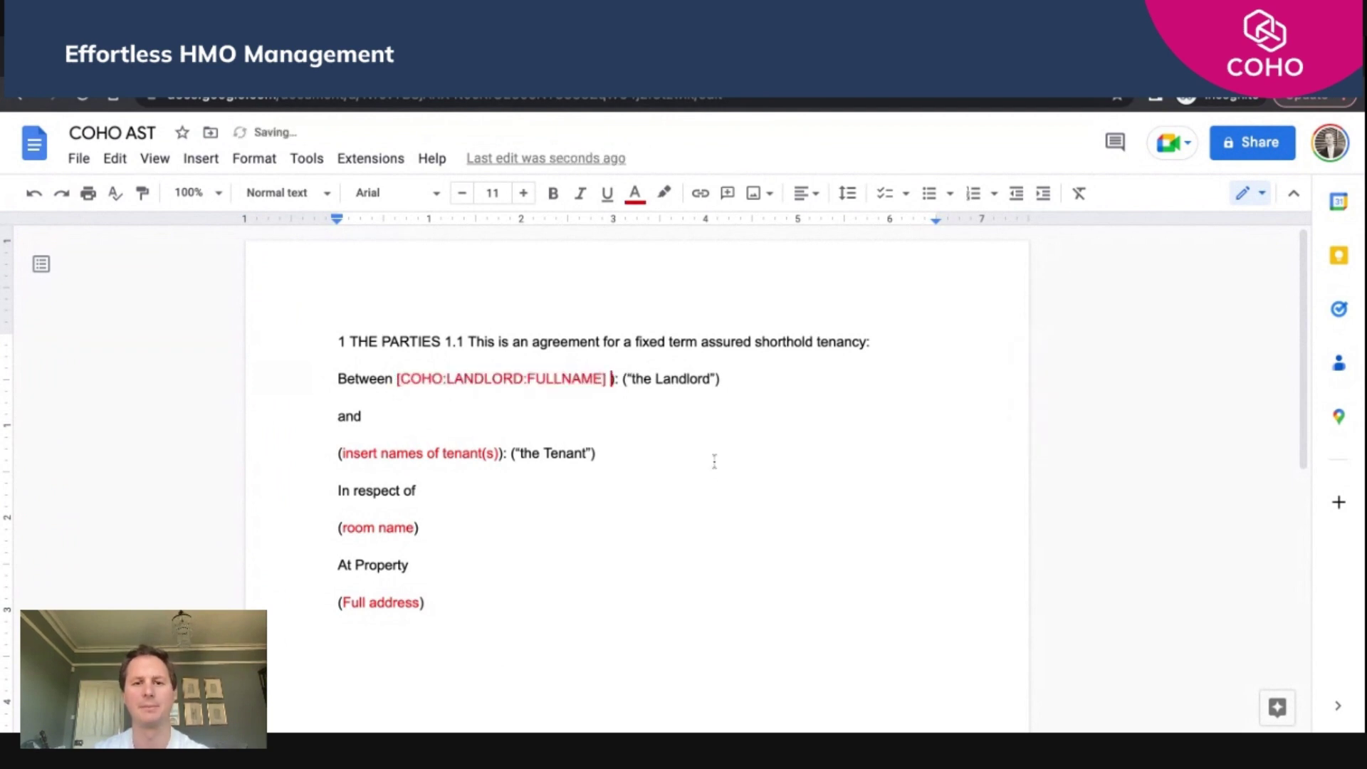
{"action": "key", "text": "BackSpace"}
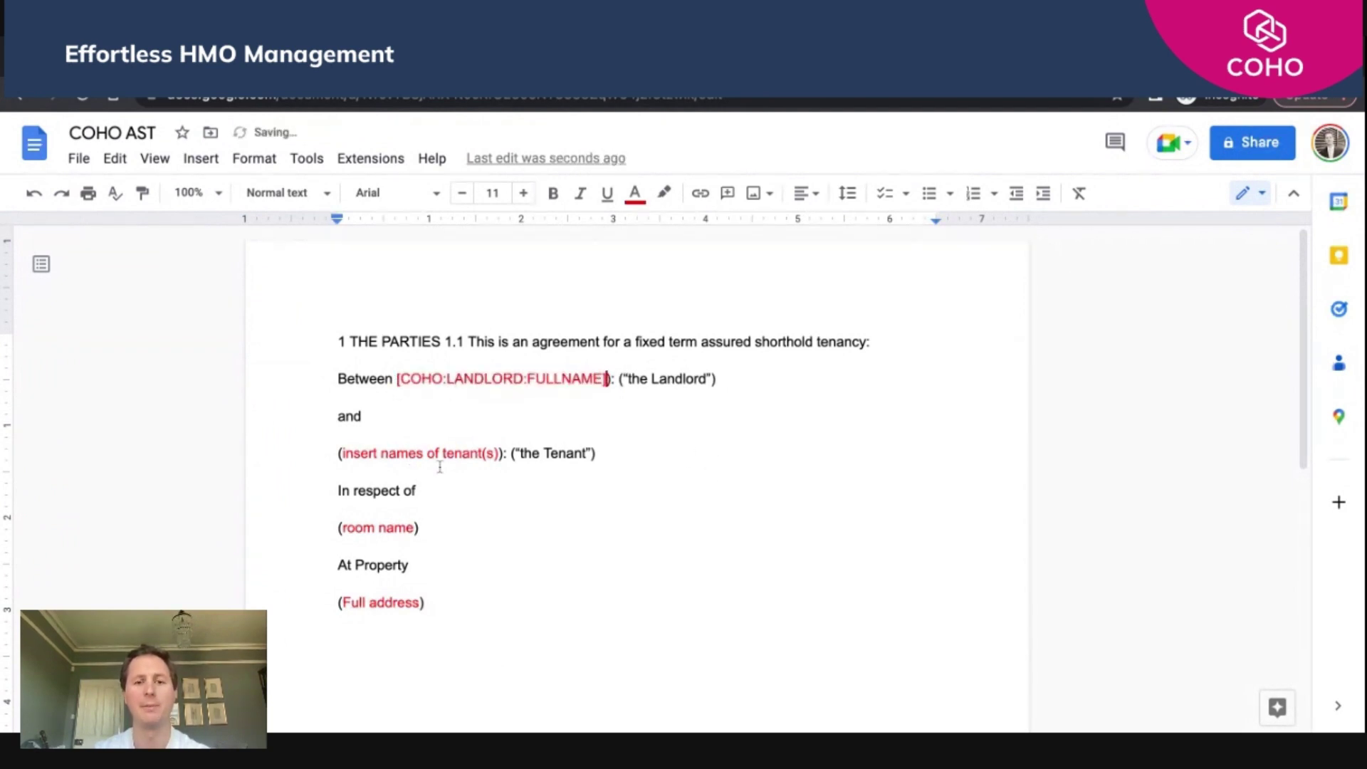
Return to the merge fields PDF and copy the tenant full name tag [COHO:APPLICANT:FULLNAME]
{"action": "left_click", "coordinate": [494, 65]}
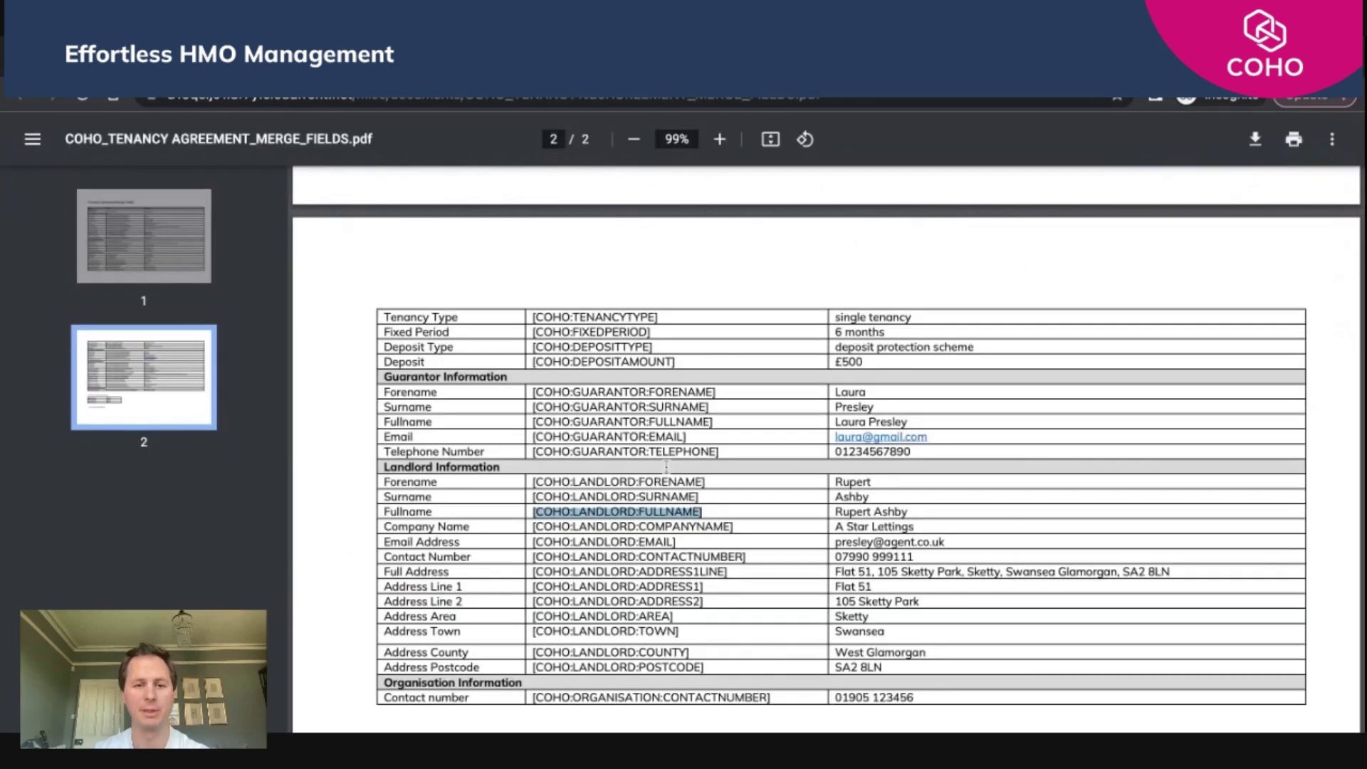
{"action": "scroll", "coordinate": [618, 587], "scroll_direction": "up", "scroll_amount": 6}
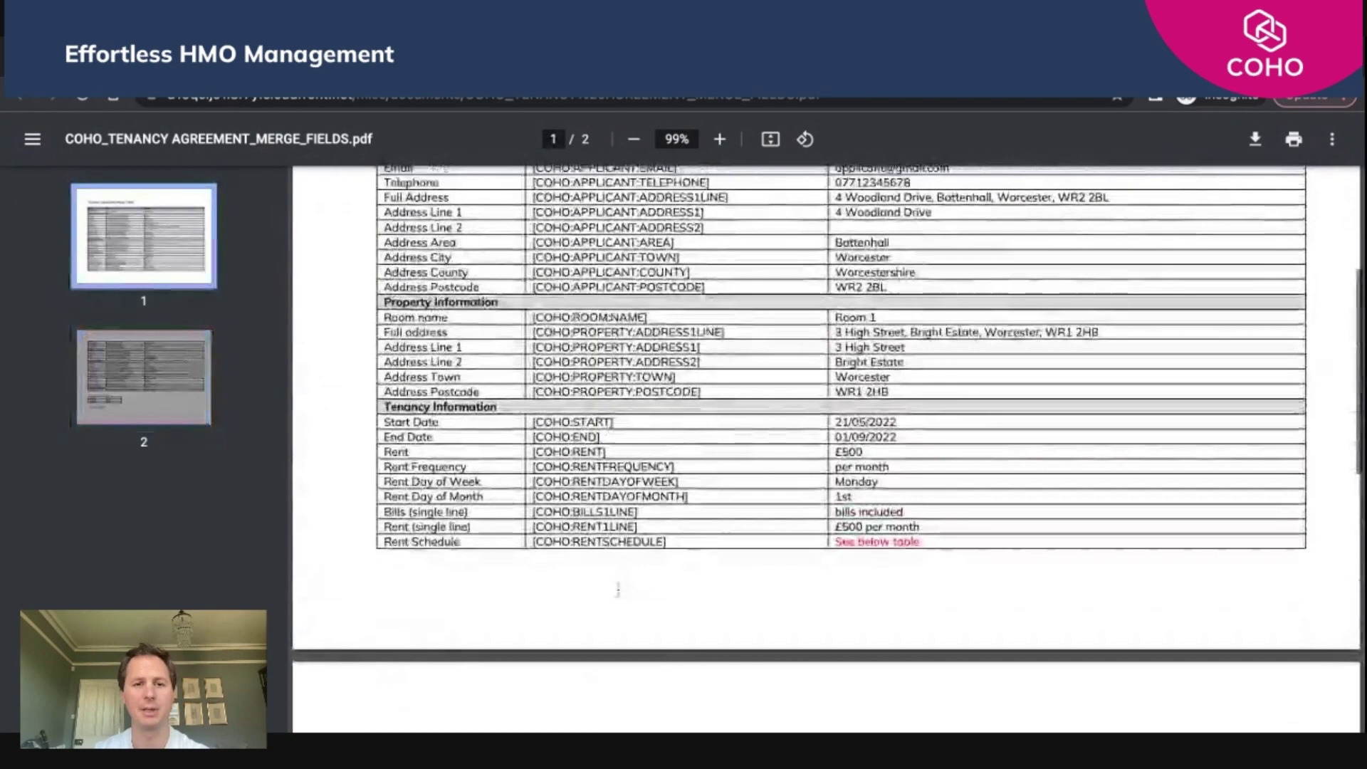
{"action": "scroll", "coordinate": [427, 498], "scroll_direction": "up", "scroll_amount": 1}
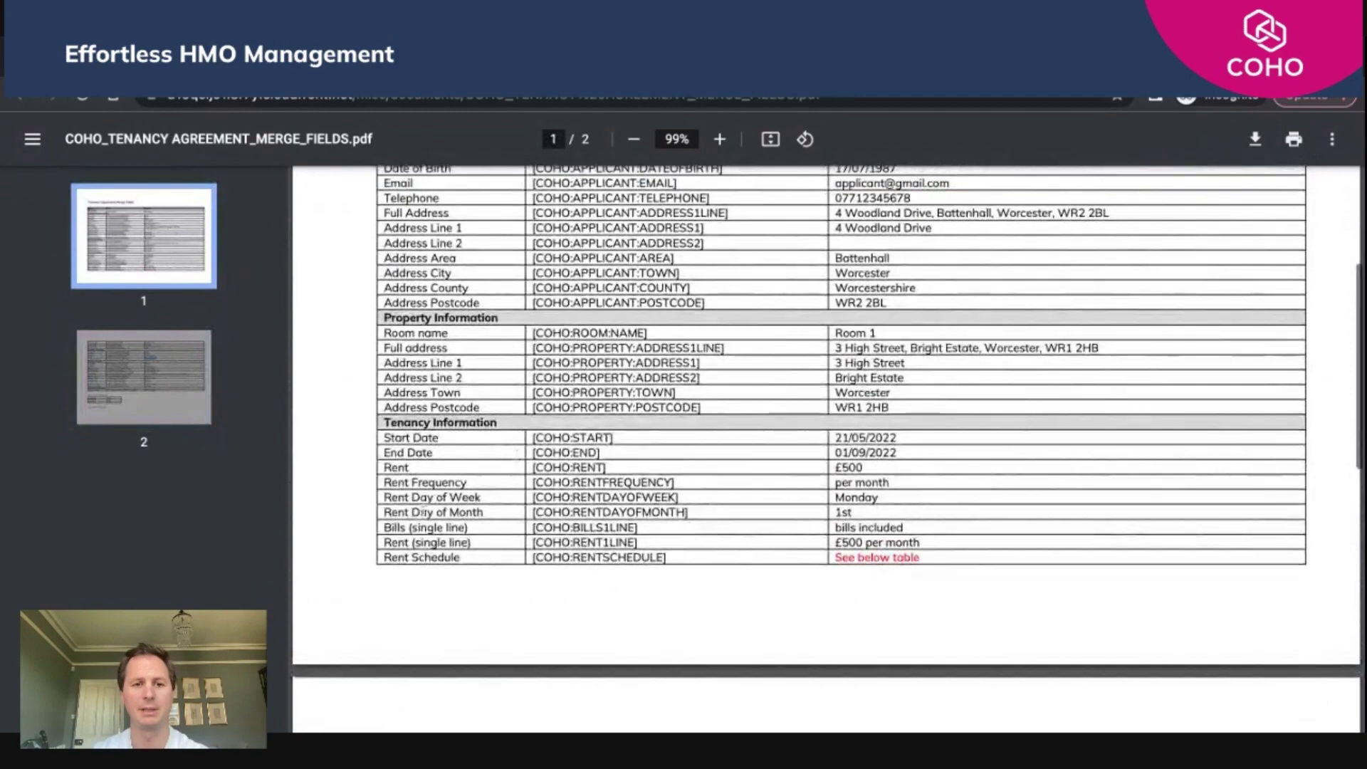
{"action": "scroll", "coordinate": [456, 484], "scroll_direction": "up", "scroll_amount": 3}
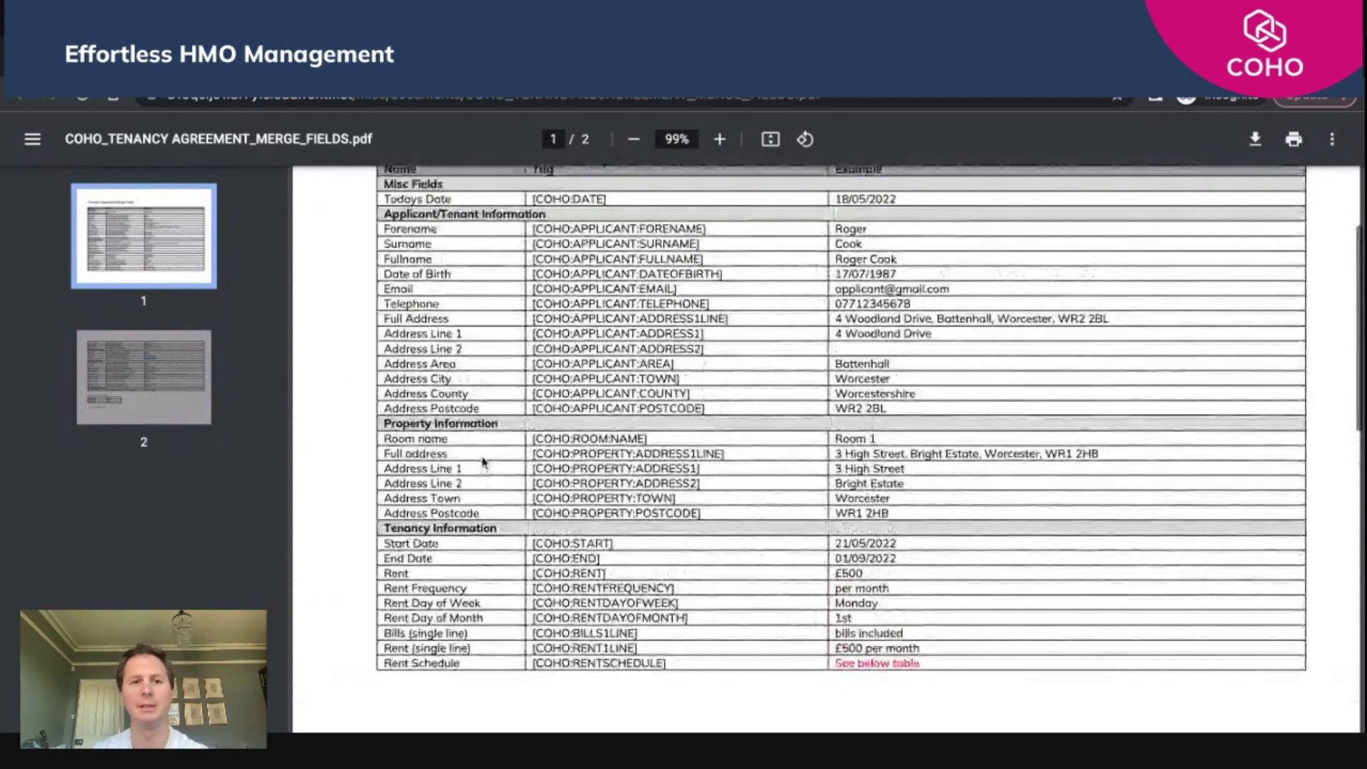
{"action": "scroll", "coordinate": [484, 461], "scroll_direction": "up", "scroll_amount": 1}
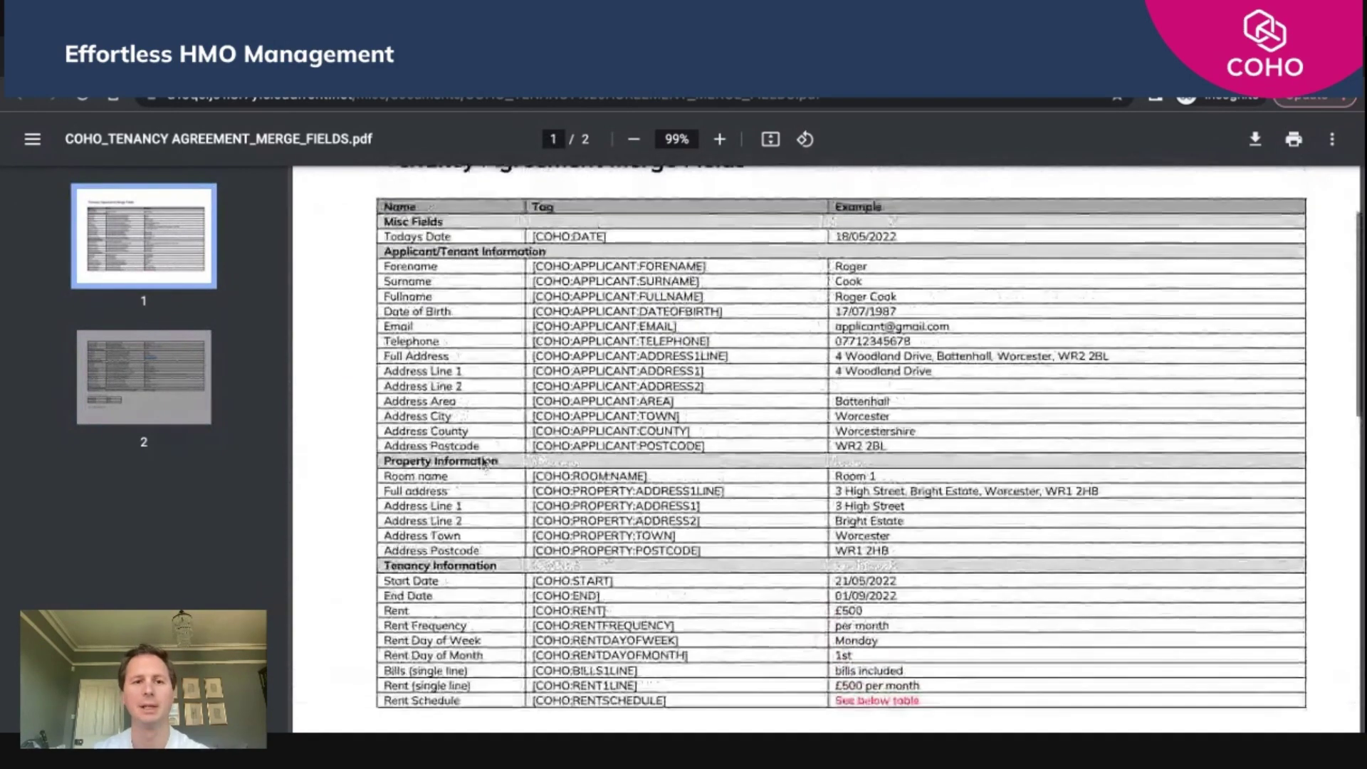
{"action": "triple_click", "coordinate": [531, 296]}
{"action": "key", "text": "ctrl+c"}
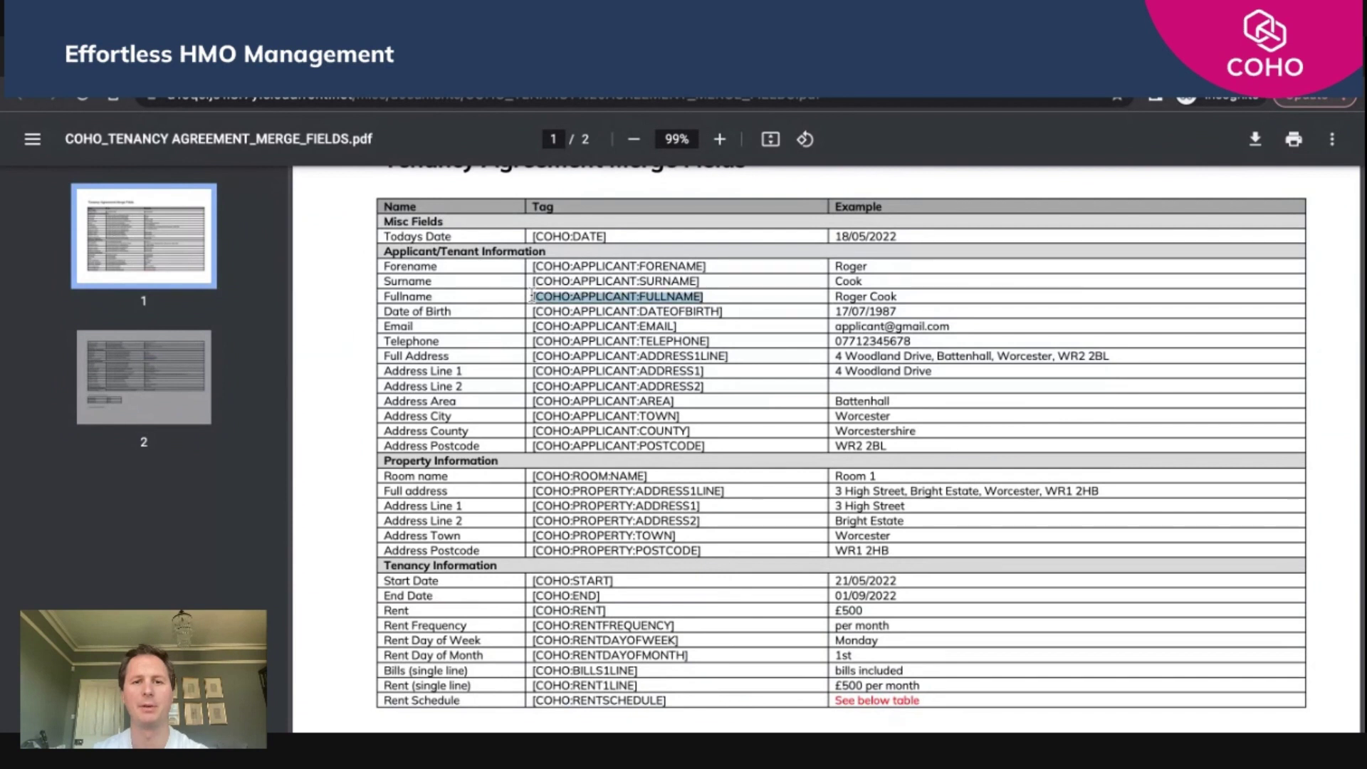
In the COHO AST document, replace "insert names of tenant(s)" with [COHO:APPLICANT:FULLNAME]
{"action": "left_click", "coordinate": [269, 102]}
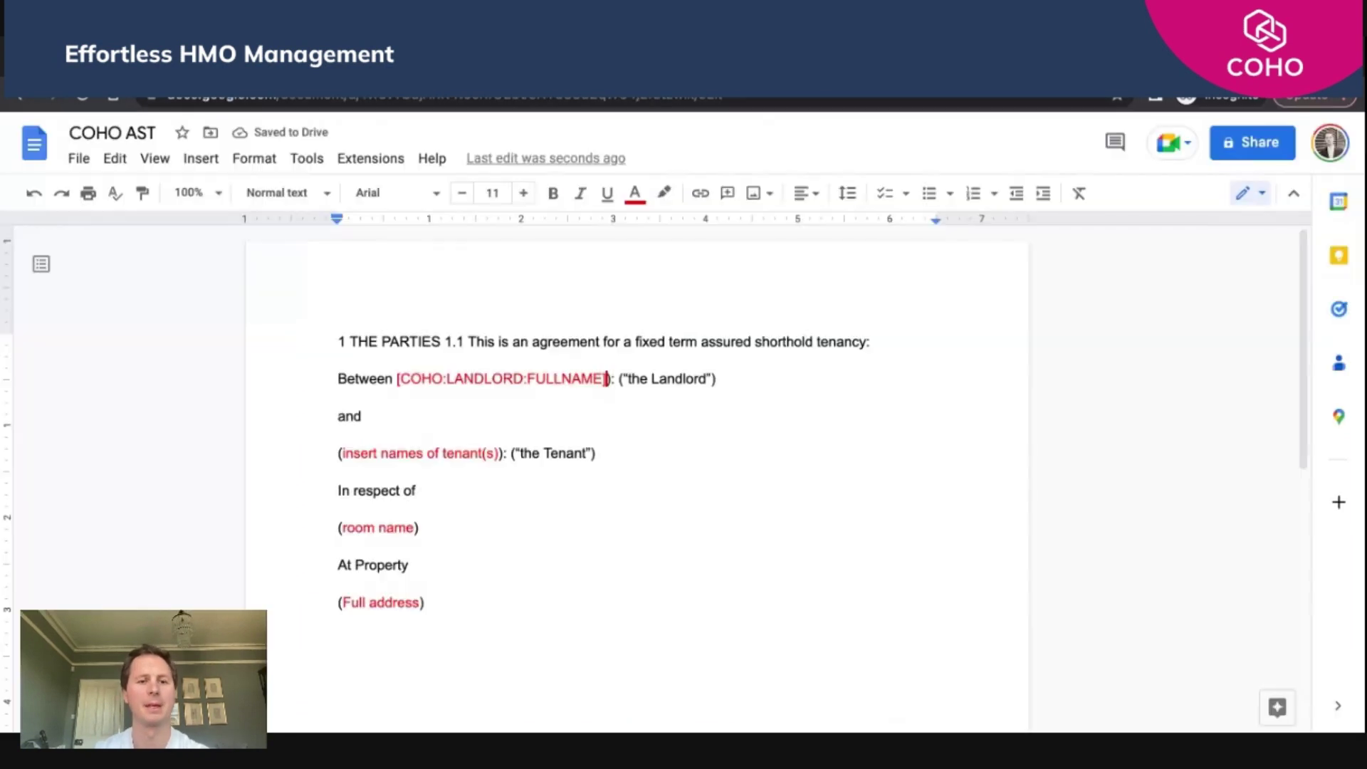
{"action": "left_click_drag", "start_coordinate": [343, 453], "coordinate": [493, 453]}
{"action": "key", "text": "ctrl+v"}
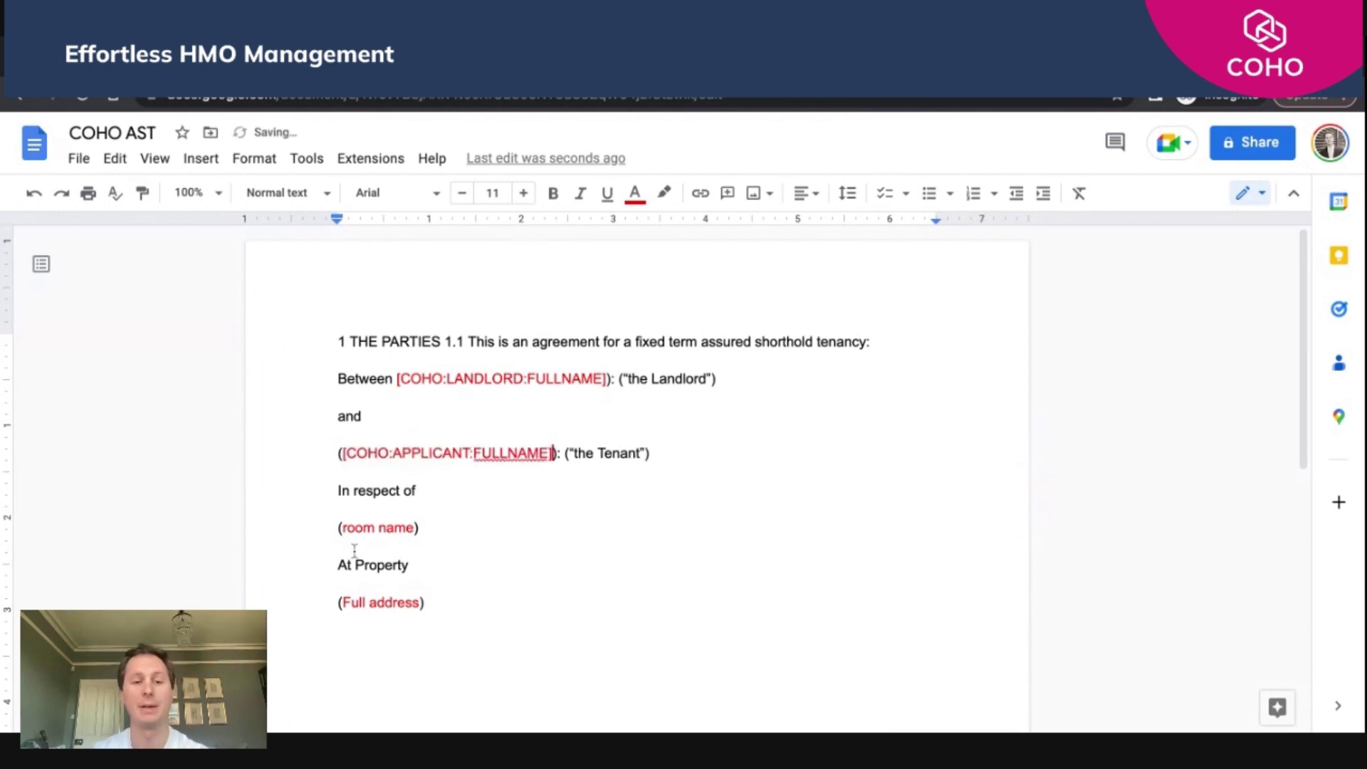
Return to the merge fields PDF and copy the room name tag [COHO:ROOM:NAME] from Property Information
{"action": "key", "text": "ctrl+Tab"}
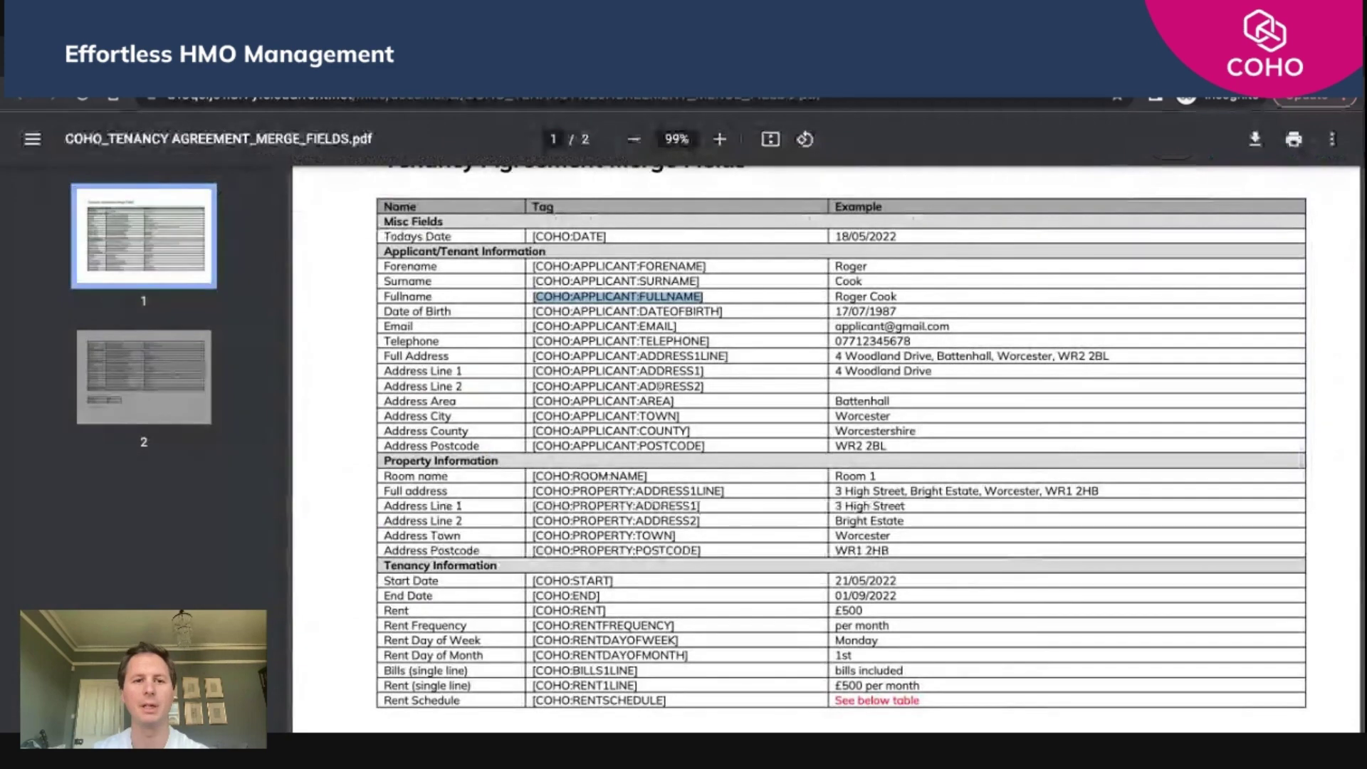
{"action": "scroll", "coordinate": [618, 461], "scroll_direction": "down", "scroll_amount": 1}
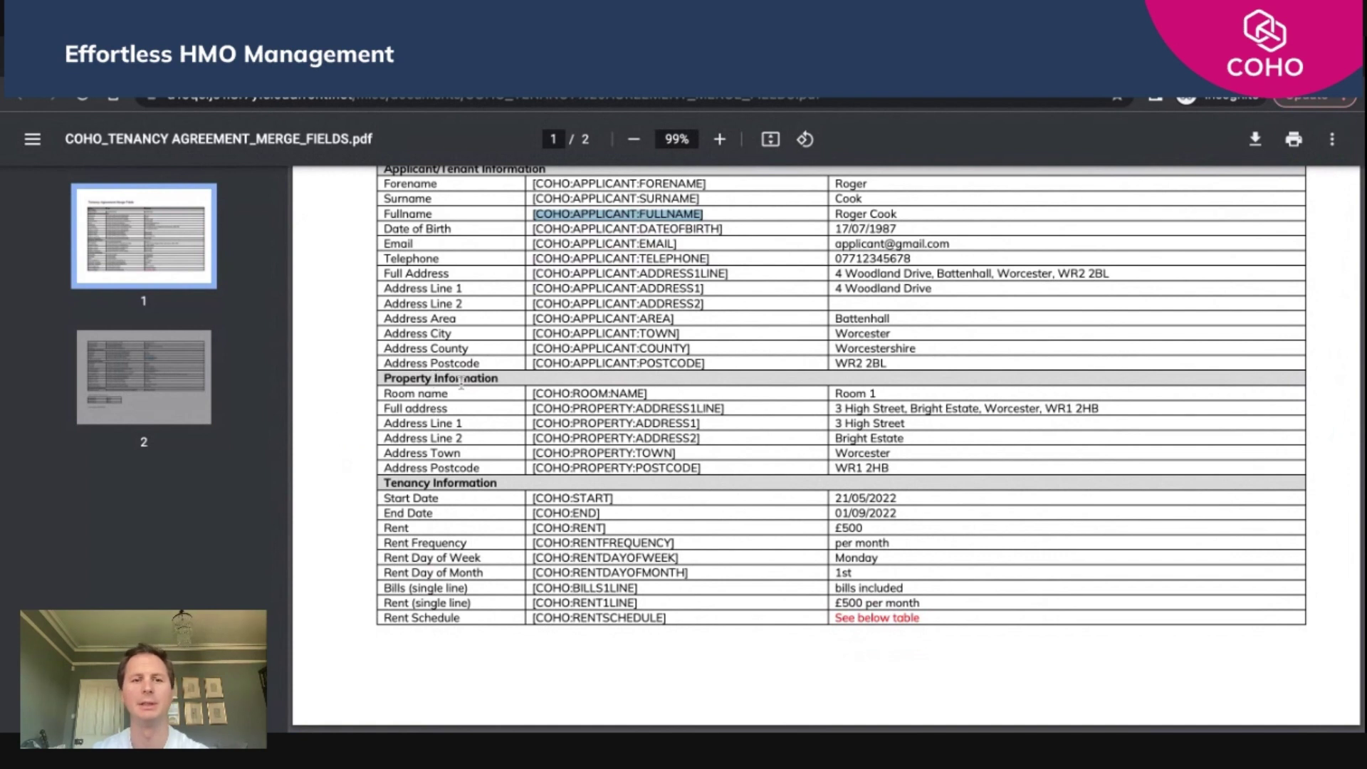
{"action": "left_click", "coordinate": [533, 390]}
{"action": "left_click_drag", "start_coordinate": [532, 391], "coordinate": [648, 393]}
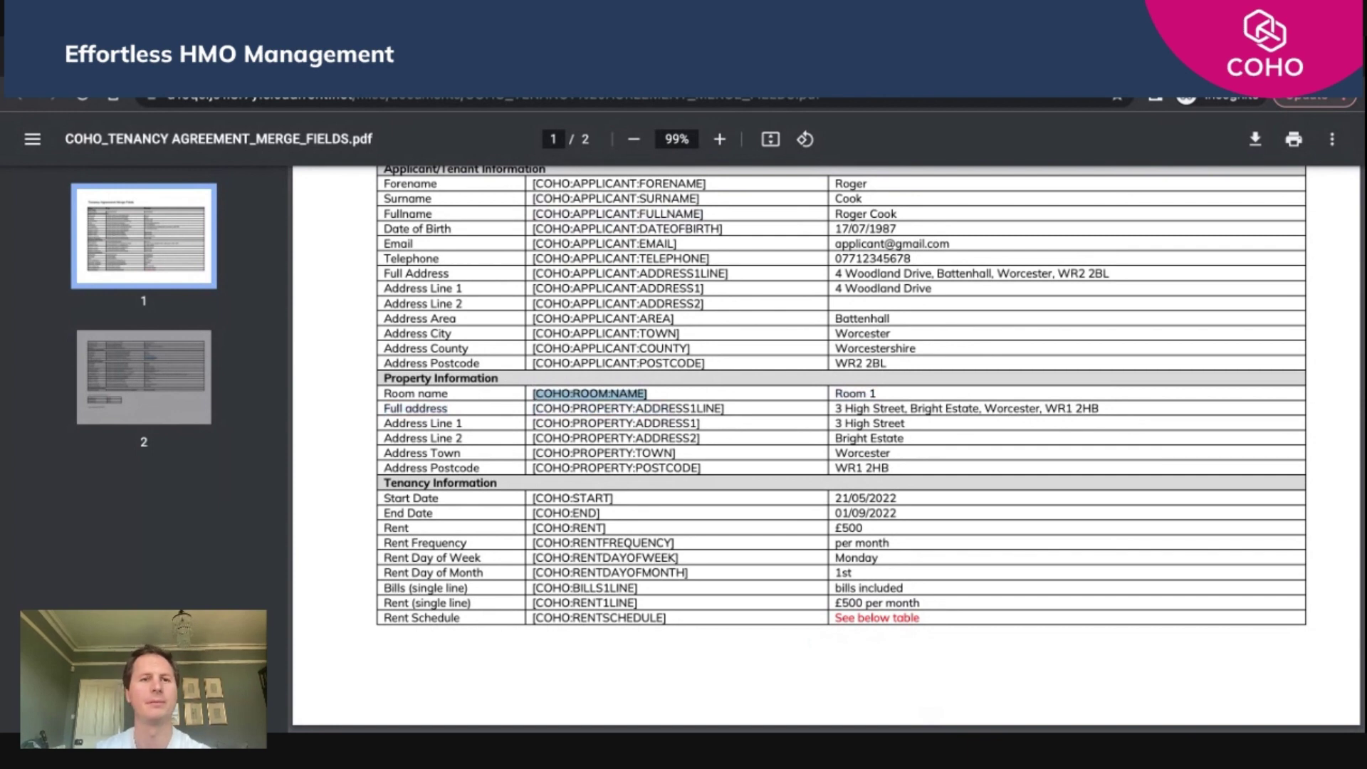
In the COHO AST document, replace the "room name" placeholder under "In respect of" with [COHO:ROOM:NAME]
{"action": "key", "text": "ctrl+Tab"}
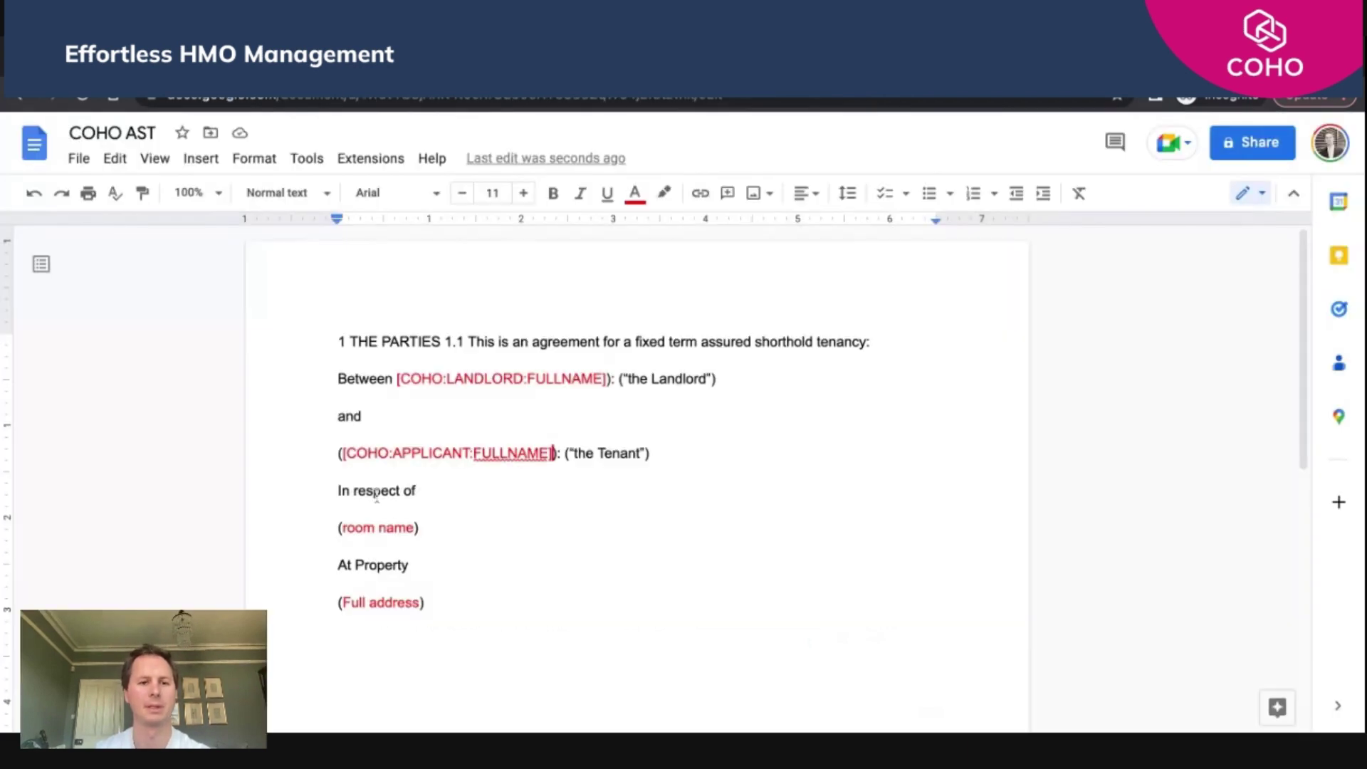
{"action": "left_click", "coordinate": [341, 527]}
{"action": "key", "text": "shift+Right"}
{"action": "key", "text": "shift+Right"}
{"action": "key", "text": "shift+Right"}
{"action": "key", "text": "shift+Right"}
{"action": "key", "text": "shift+Right"}
{"action": "key", "text": "shift+Right"}
{"action": "key", "text": "shift+Right"}
{"action": "key", "text": "shift+Right"}
{"action": "key", "text": "shift+Right"}
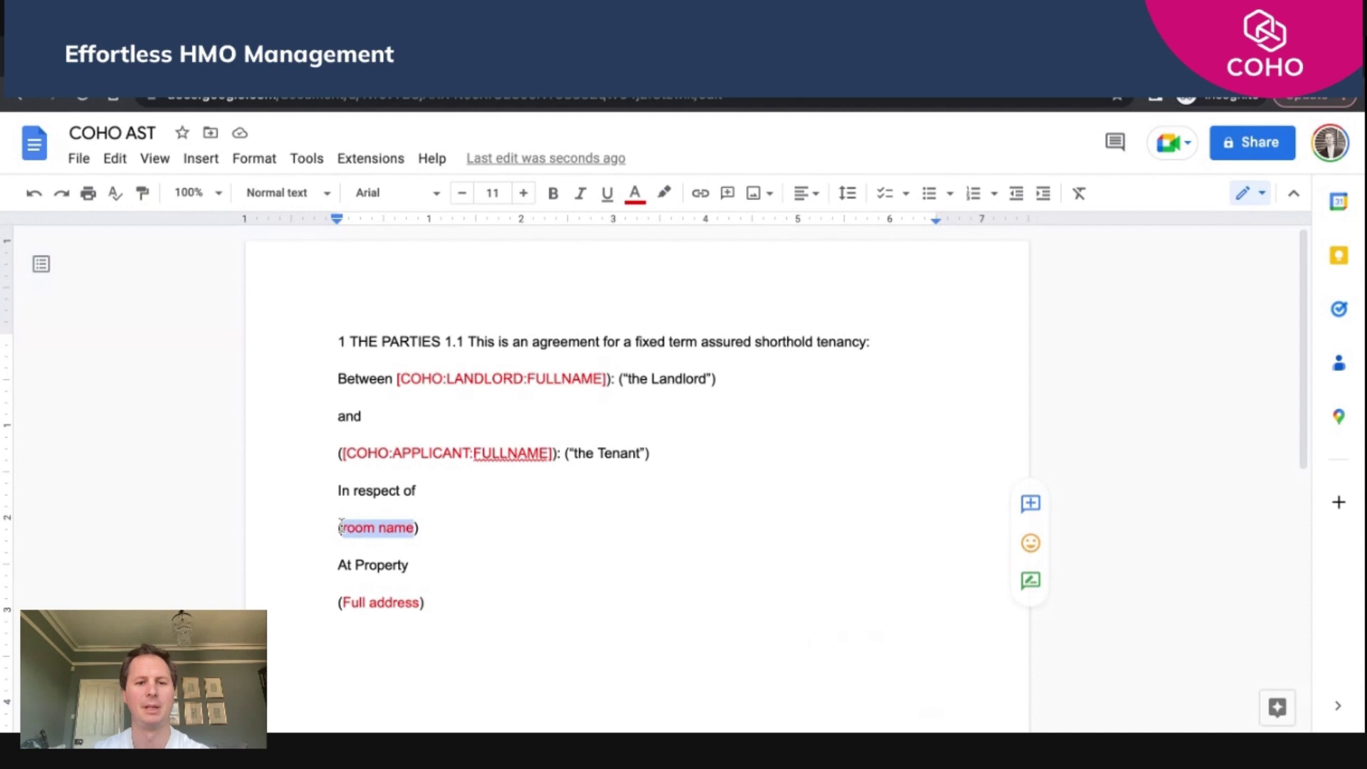
{"action": "type", "text": "[COHO:ROOM:NAME]"}
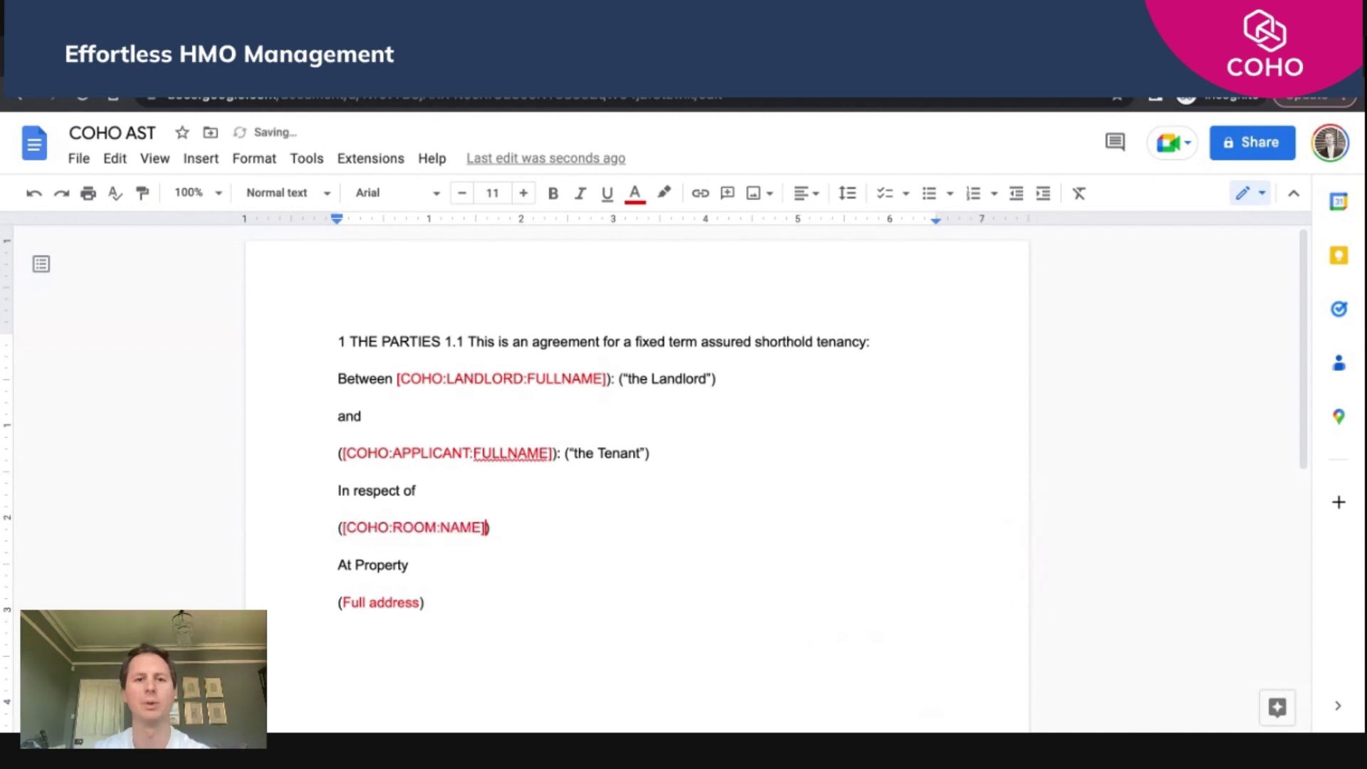
Return to the merge fields PDF and copy the property full address tag [COHO:PROPERTY:ADDRESS1LINE]
{"action": "key", "text": "ctrl+shift+Tab"}
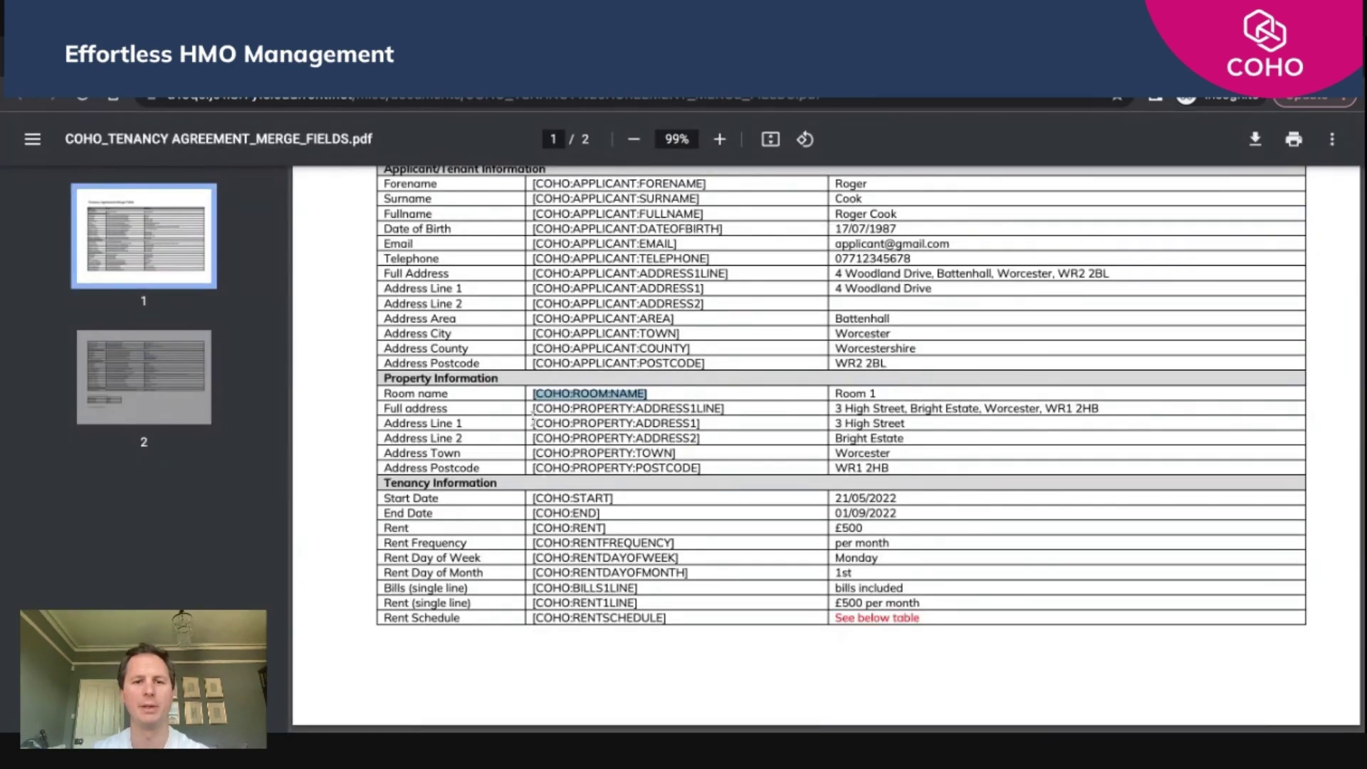
{"action": "left_click_drag", "start_coordinate": [532, 410], "coordinate": [741, 412]}
{"action": "key", "text": "ctrl+c"}
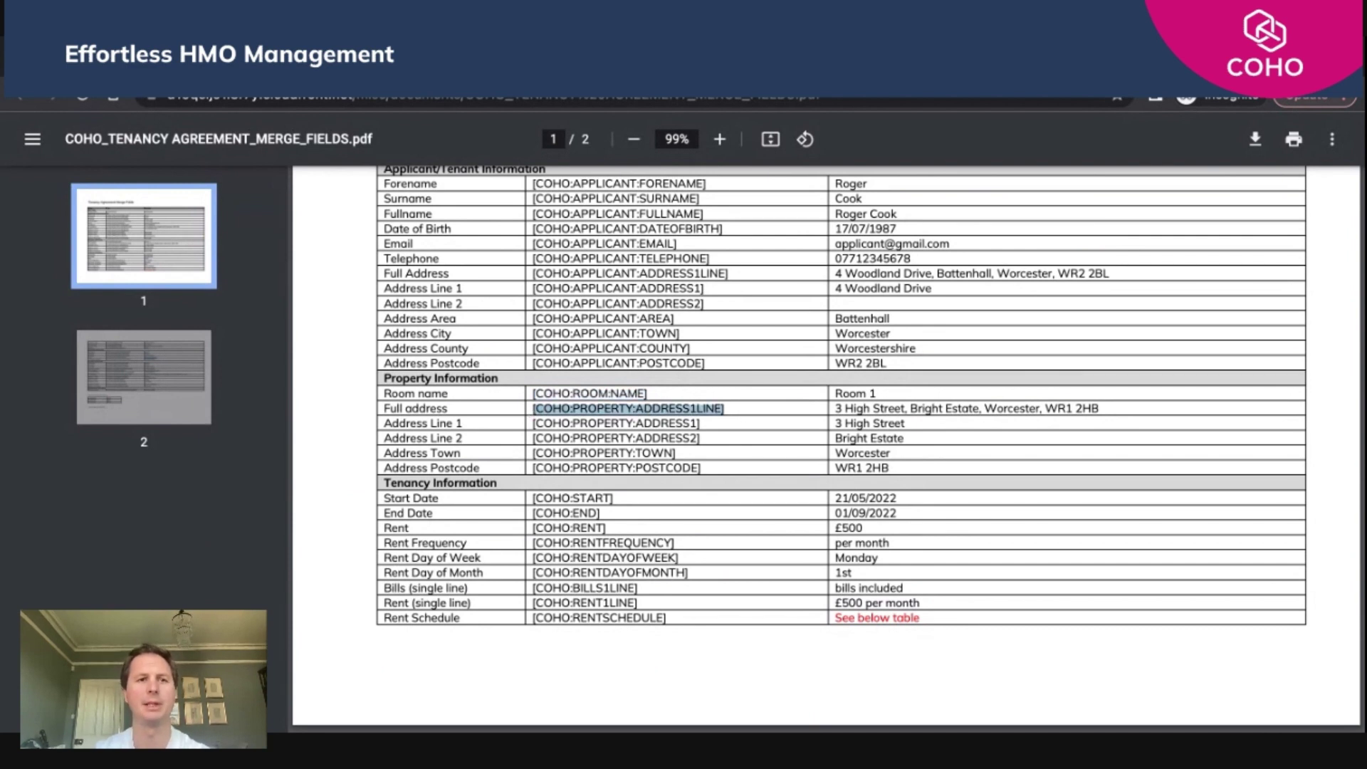
In the COHO AST document, replace the "Full address" placeholder under "At Property" with [COHO:PROPERTY:ADDRESS1LINE]
{"action": "left_click", "coordinate": [398, 58]}
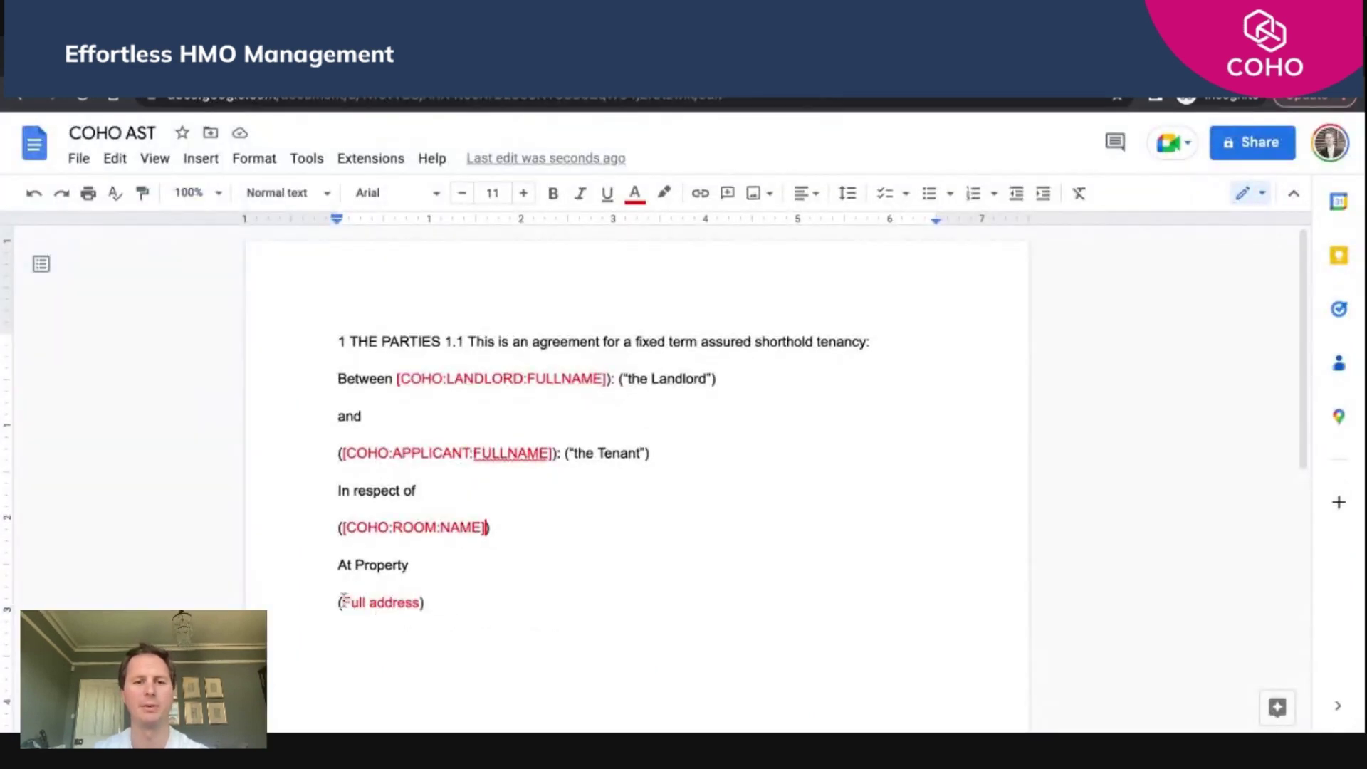
{"action": "left_click_drag", "start_coordinate": [343, 601], "coordinate": [421, 603]}
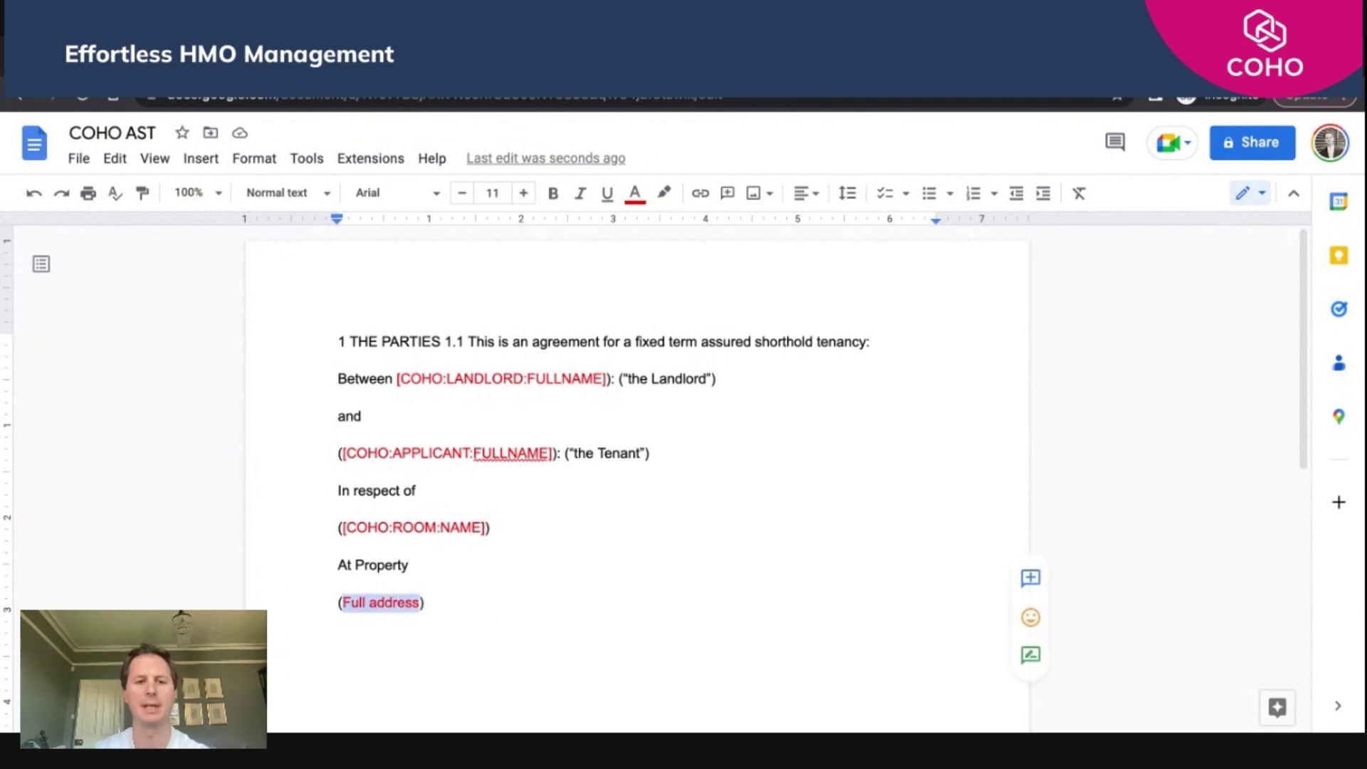
{"action": "key", "text": "ctrl+v"}
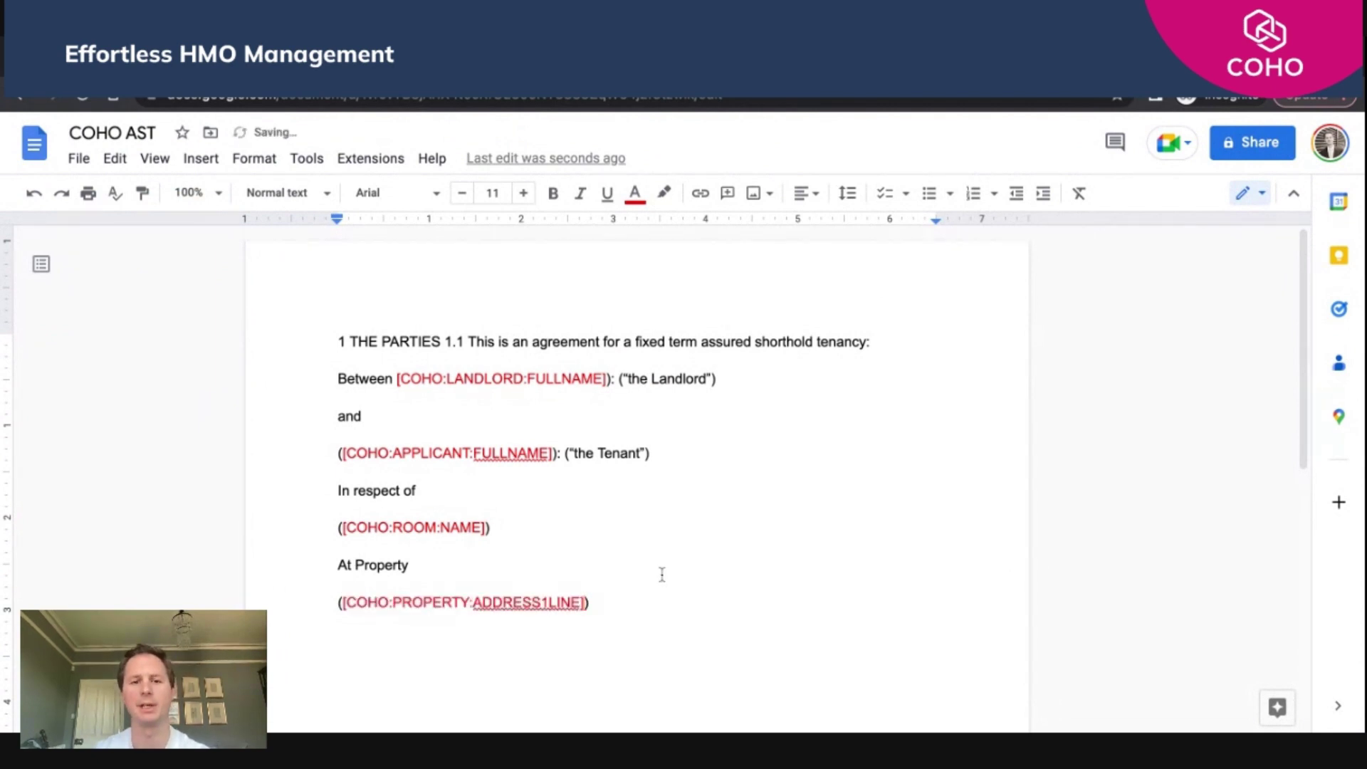
{"action": "left_click", "coordinate": [607, 600]}
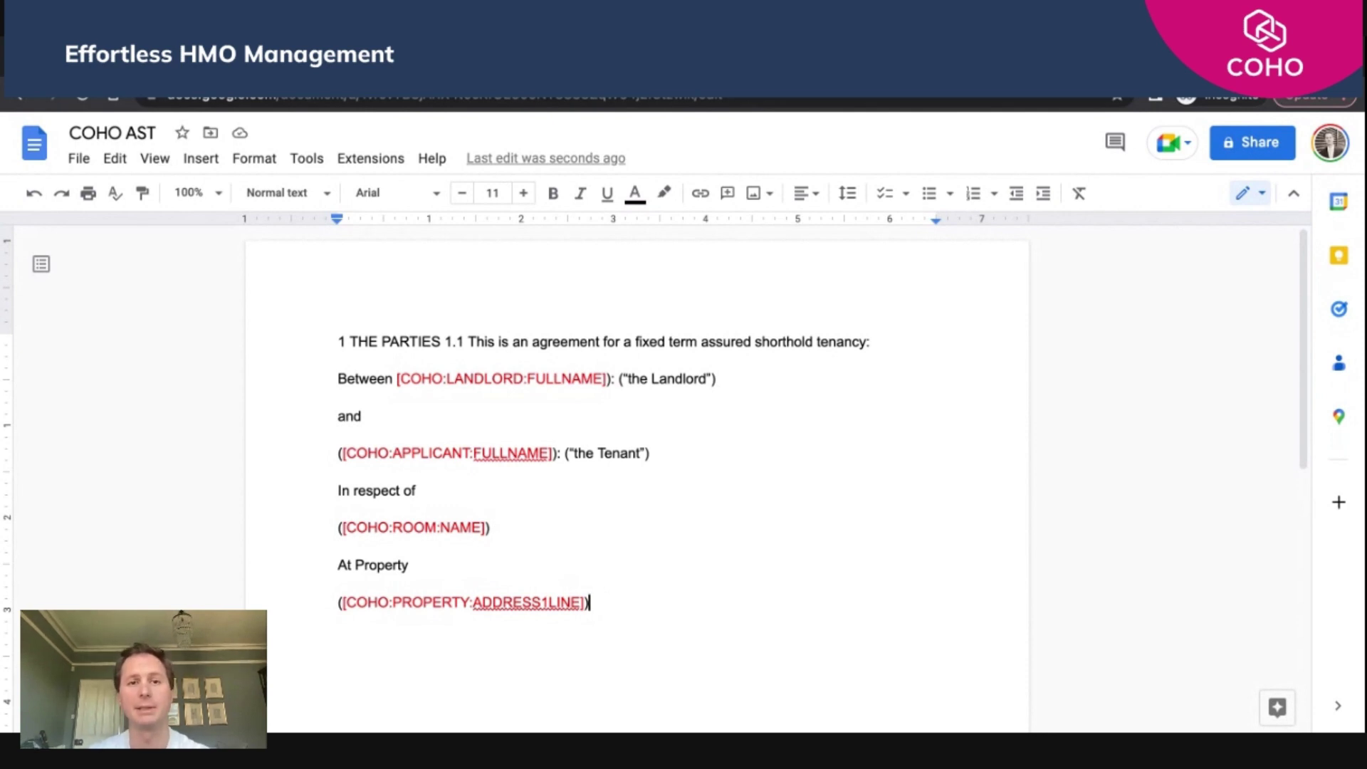
Download the agreement as Microsoft Word (.docx), and close the merge data help over the Tenancy Settings in COHO
{"action": "left_click", "coordinate": [78, 158]}
{"action": "mouse_move", "coordinate": [222, 382]}
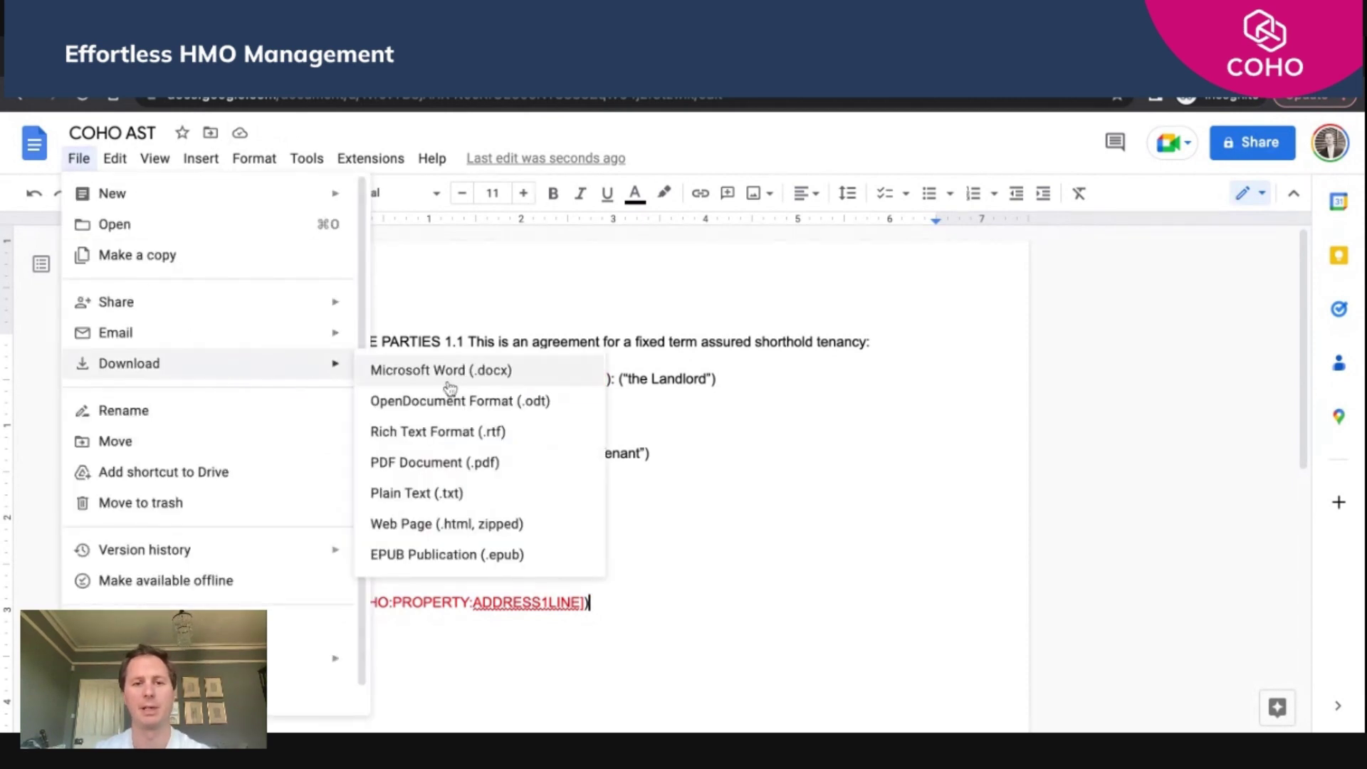
{"action": "left_click", "coordinate": [449, 382]}
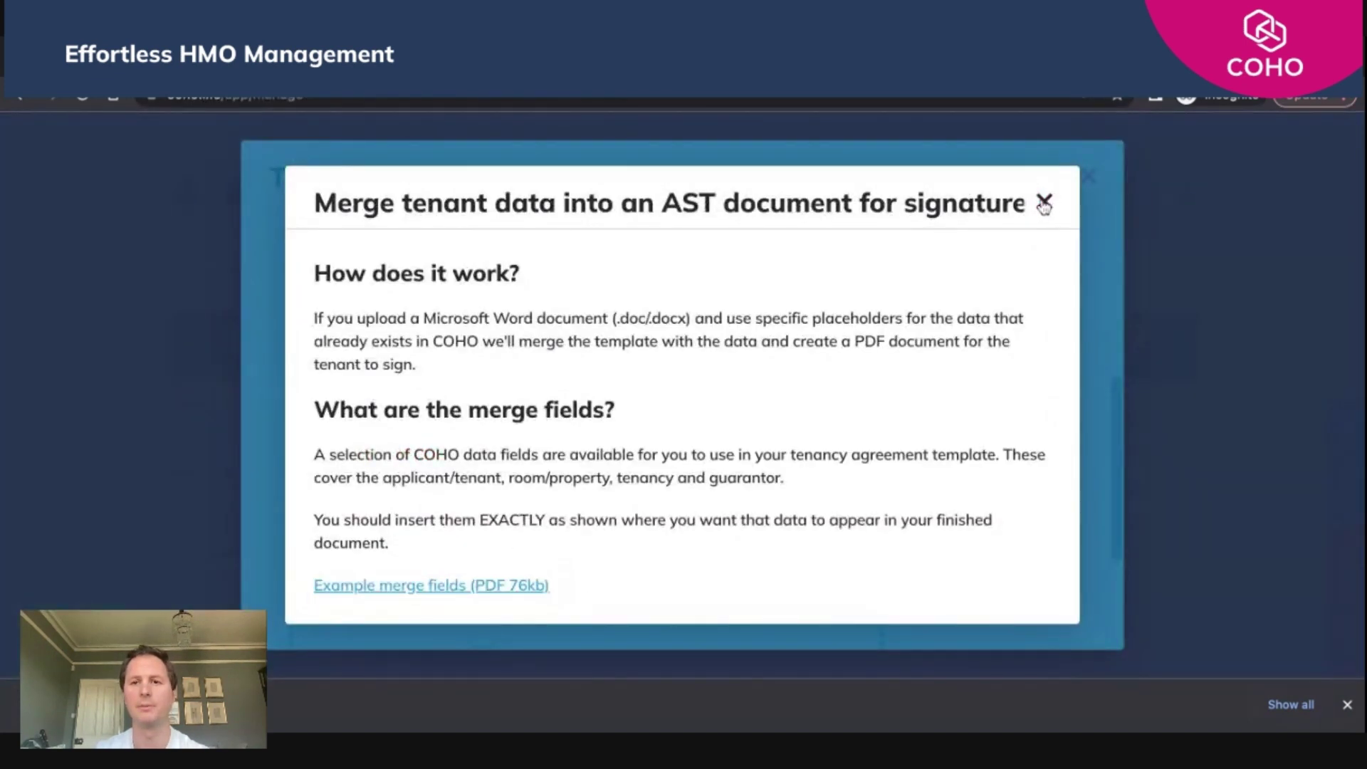
{"action": "left_click", "coordinate": [1043, 207]}
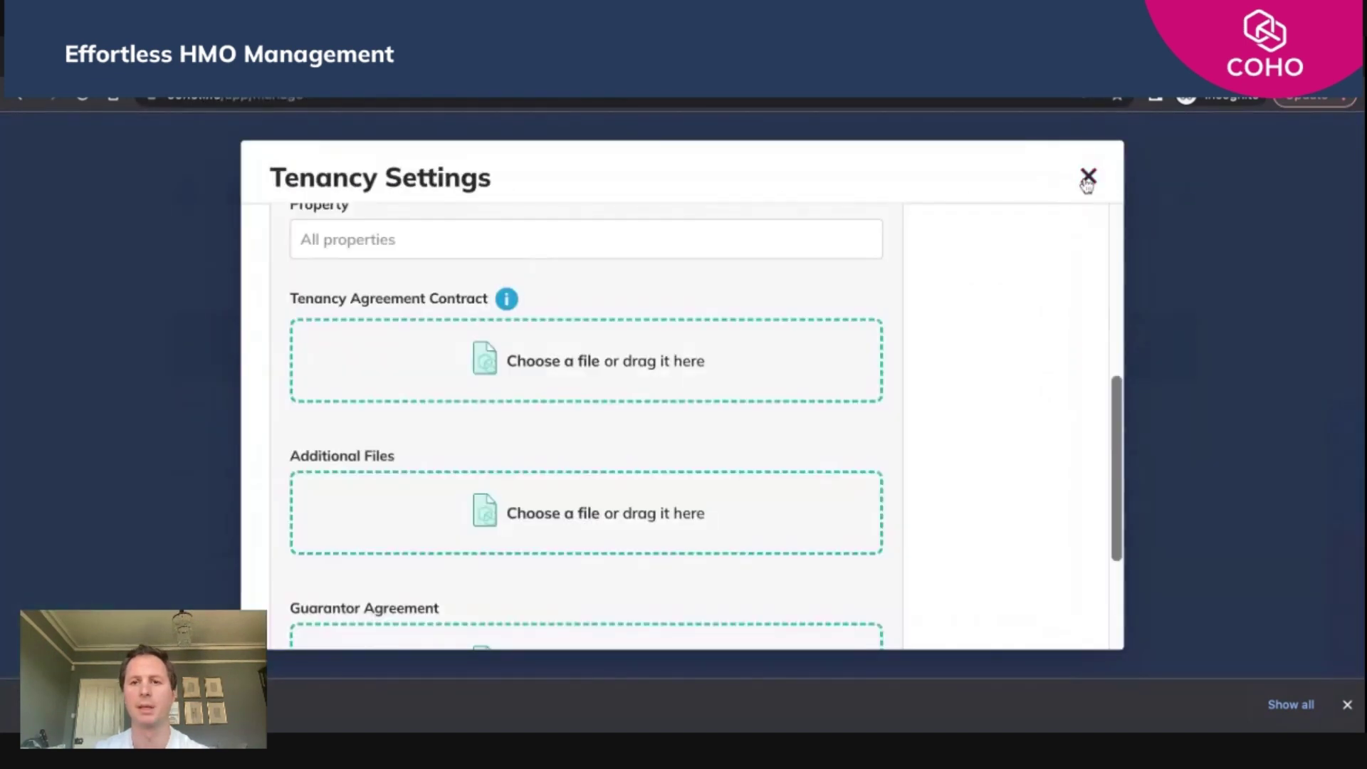
Reopen the Tenancy Settings from the Tenancies page and name the new tenancy agreement template "Sample AST"
{"action": "left_click", "coordinate": [1087, 177]}
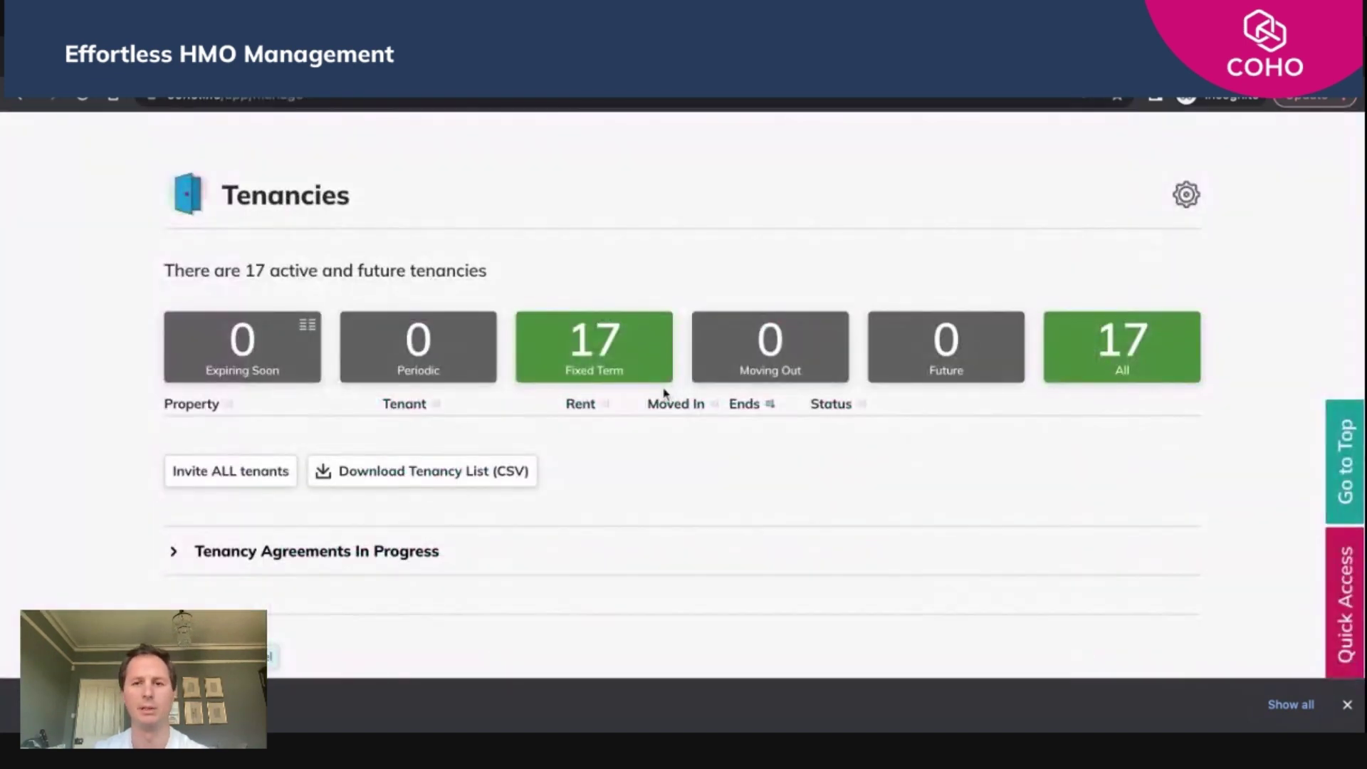
{"action": "left_click", "coordinate": [1187, 192]}
{"action": "scroll", "coordinate": [653, 327], "scroll_direction": "down", "scroll_amount": 3}
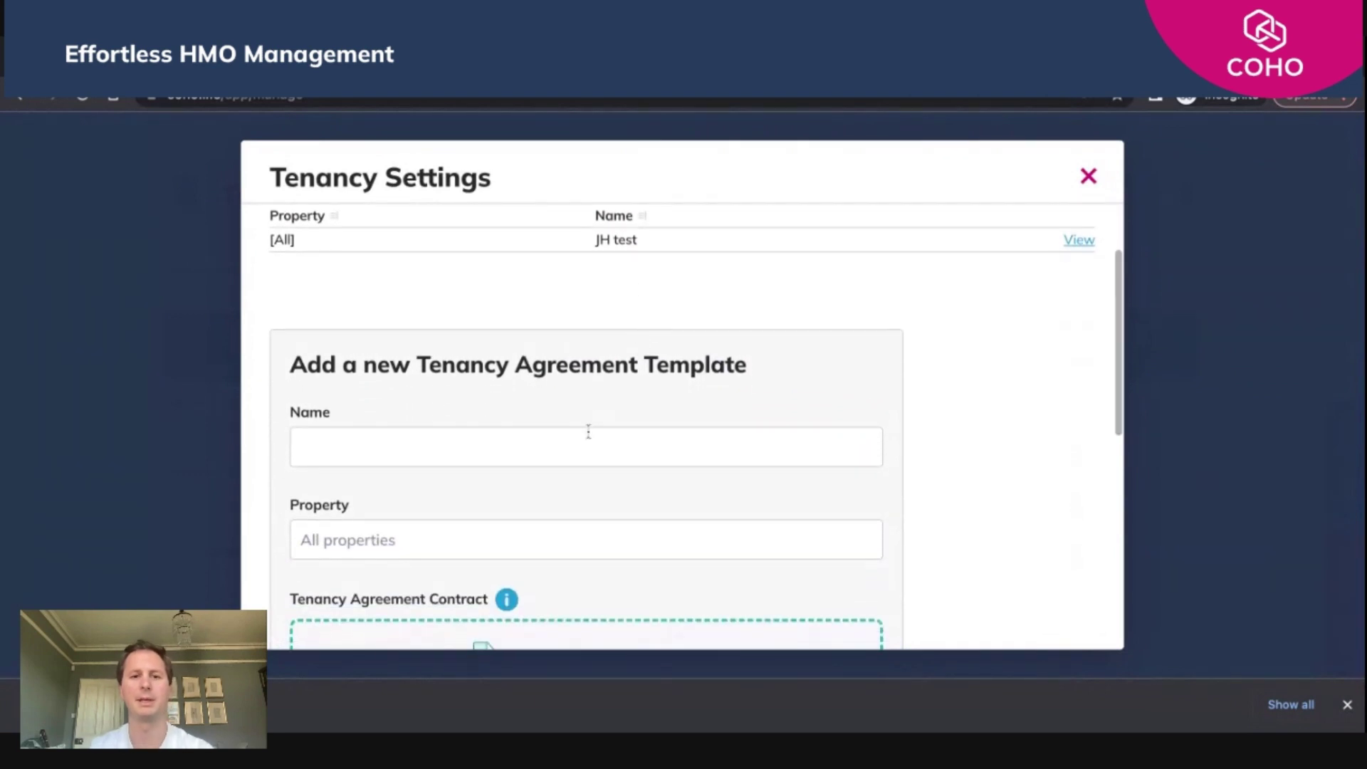
{"action": "left_click", "coordinate": [584, 439]}
{"action": "type", "text": "Sample AST"}
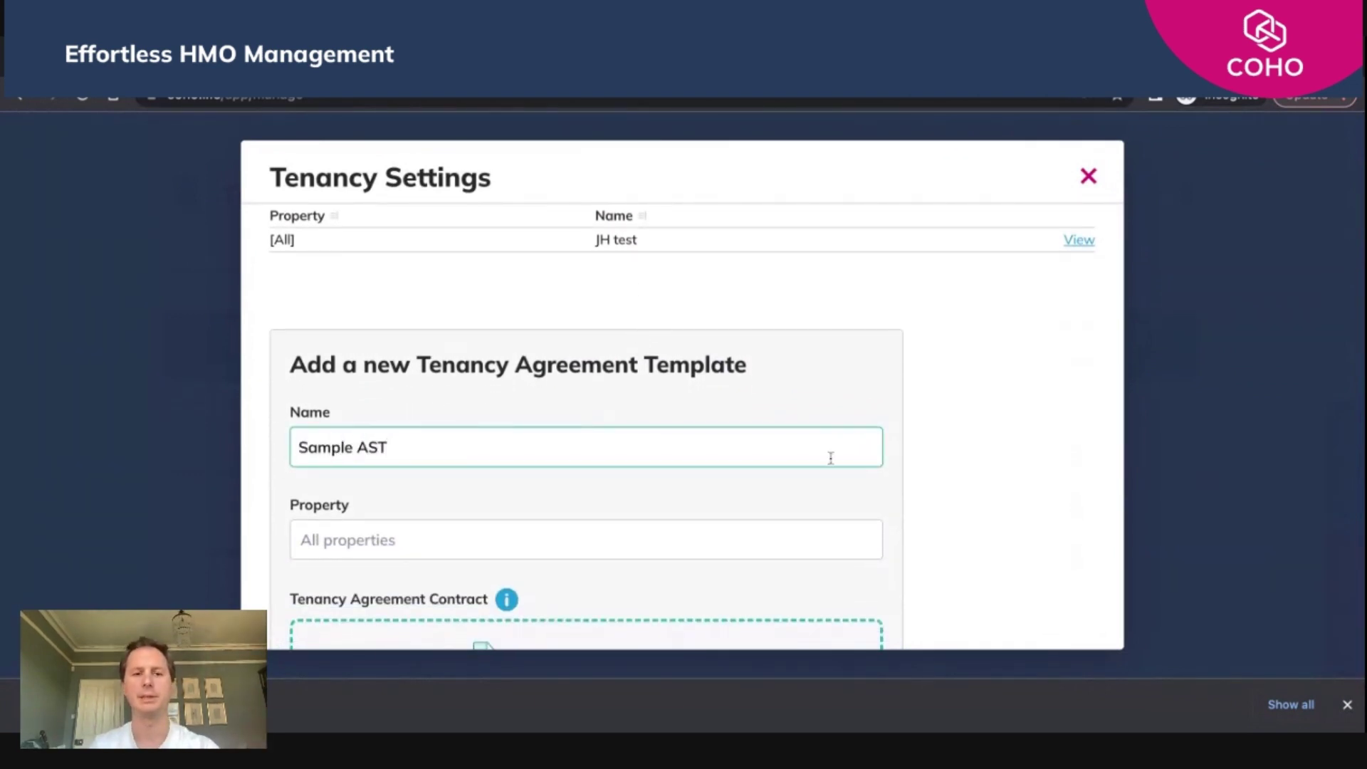
Upload COHO AST.docx as the Tenancy Agreement Contract for all properties and add the template
{"action": "scroll", "coordinate": [830, 458], "scroll_direction": "down", "scroll_amount": 3}
{"action": "scroll", "coordinate": [746, 366], "scroll_direction": "down", "scroll_amount": 1}
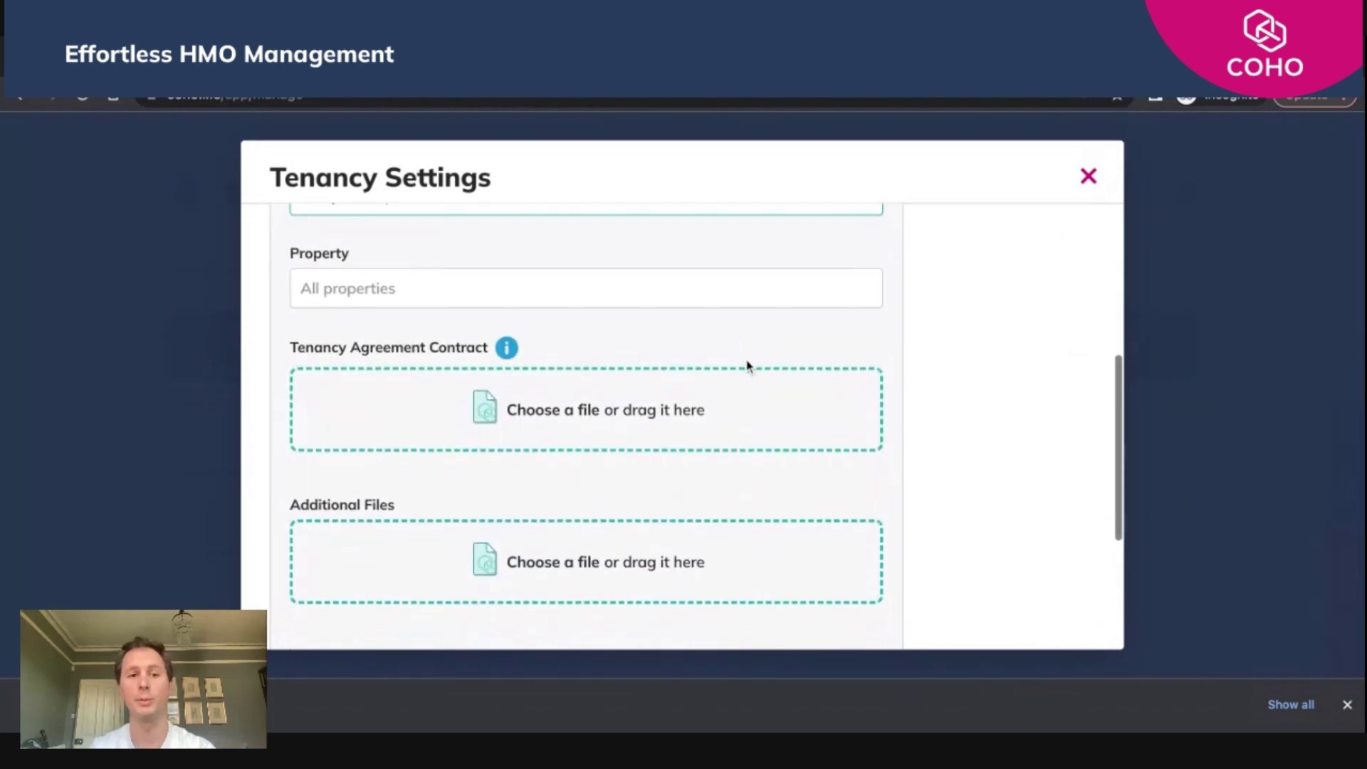
{"action": "left_click", "coordinate": [639, 416]}
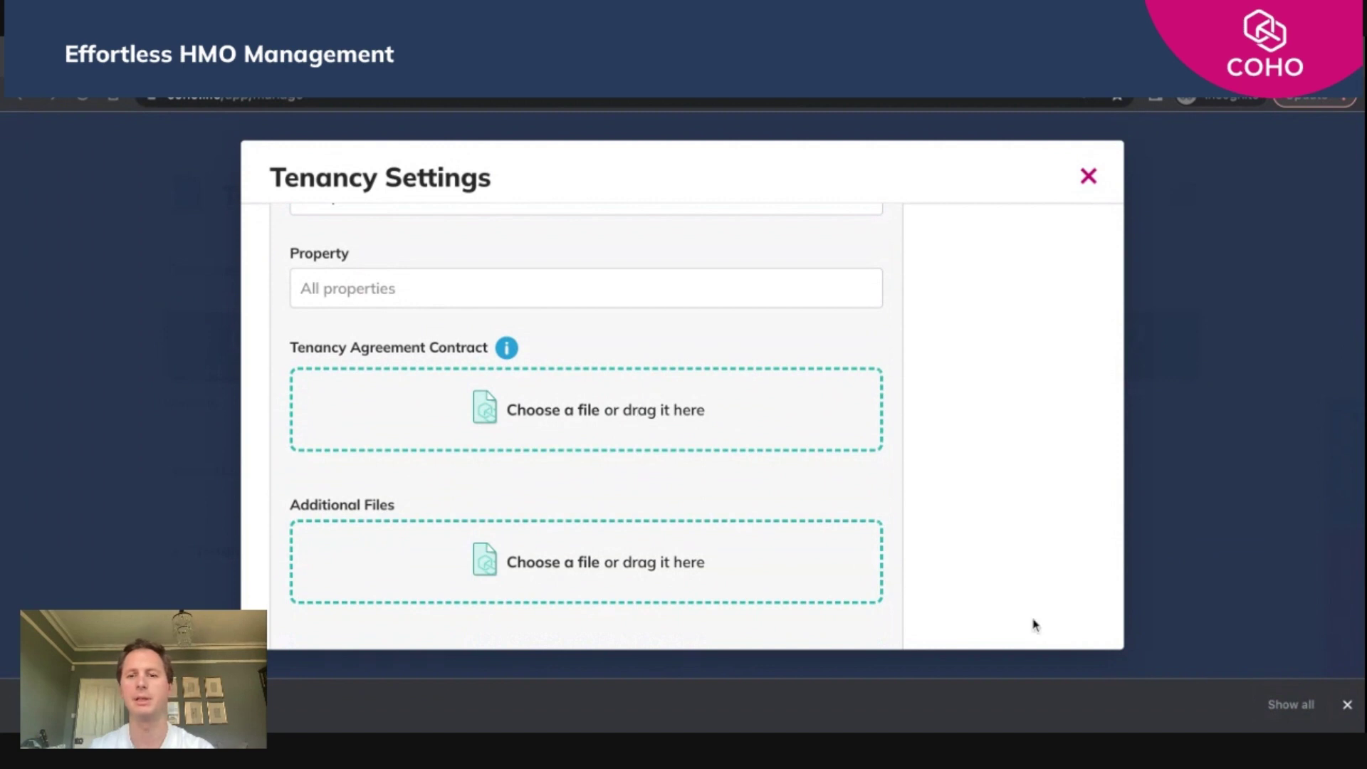
{"action": "scroll", "coordinate": [910, 440], "scroll_direction": "down", "scroll_amount": 3}
{"action": "scroll", "coordinate": [910, 439], "scroll_direction": "down", "scroll_amount": 2}
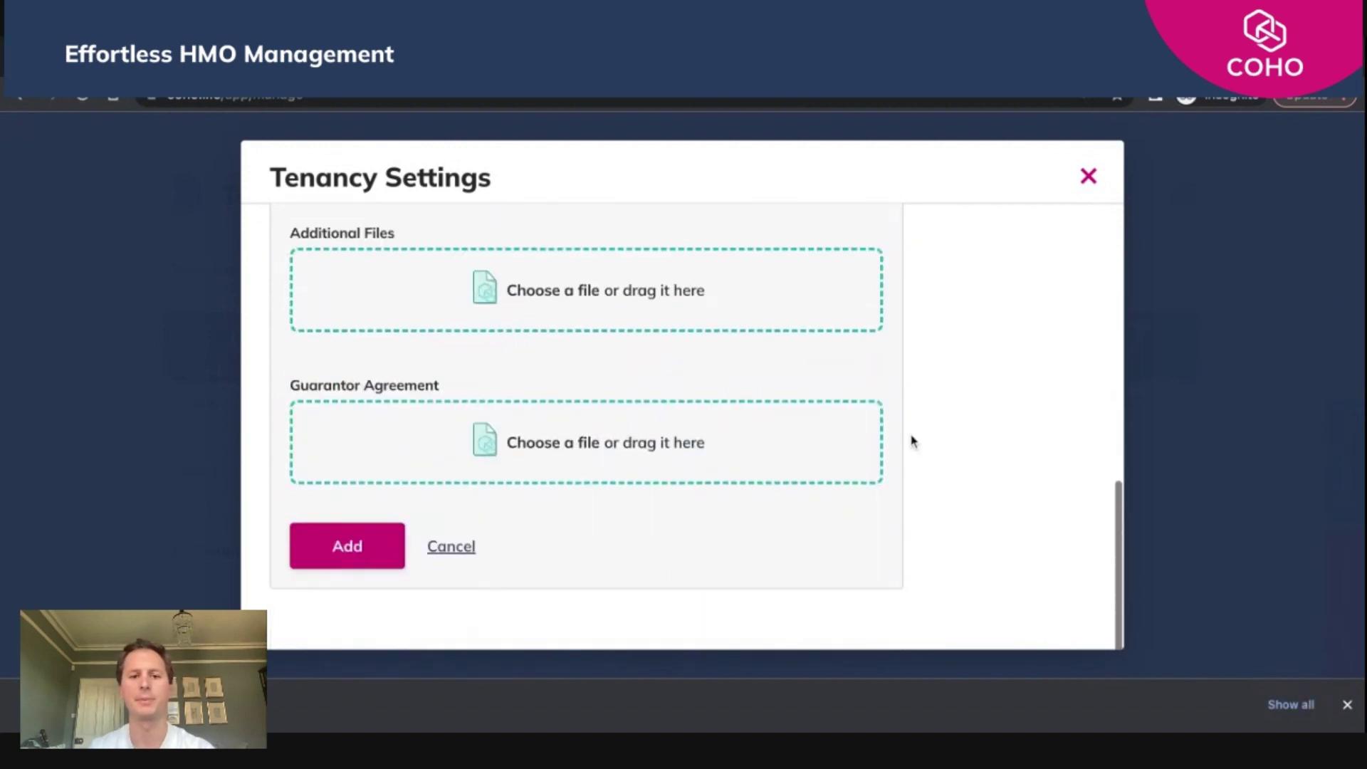
{"action": "left_click", "coordinate": [372, 552]}
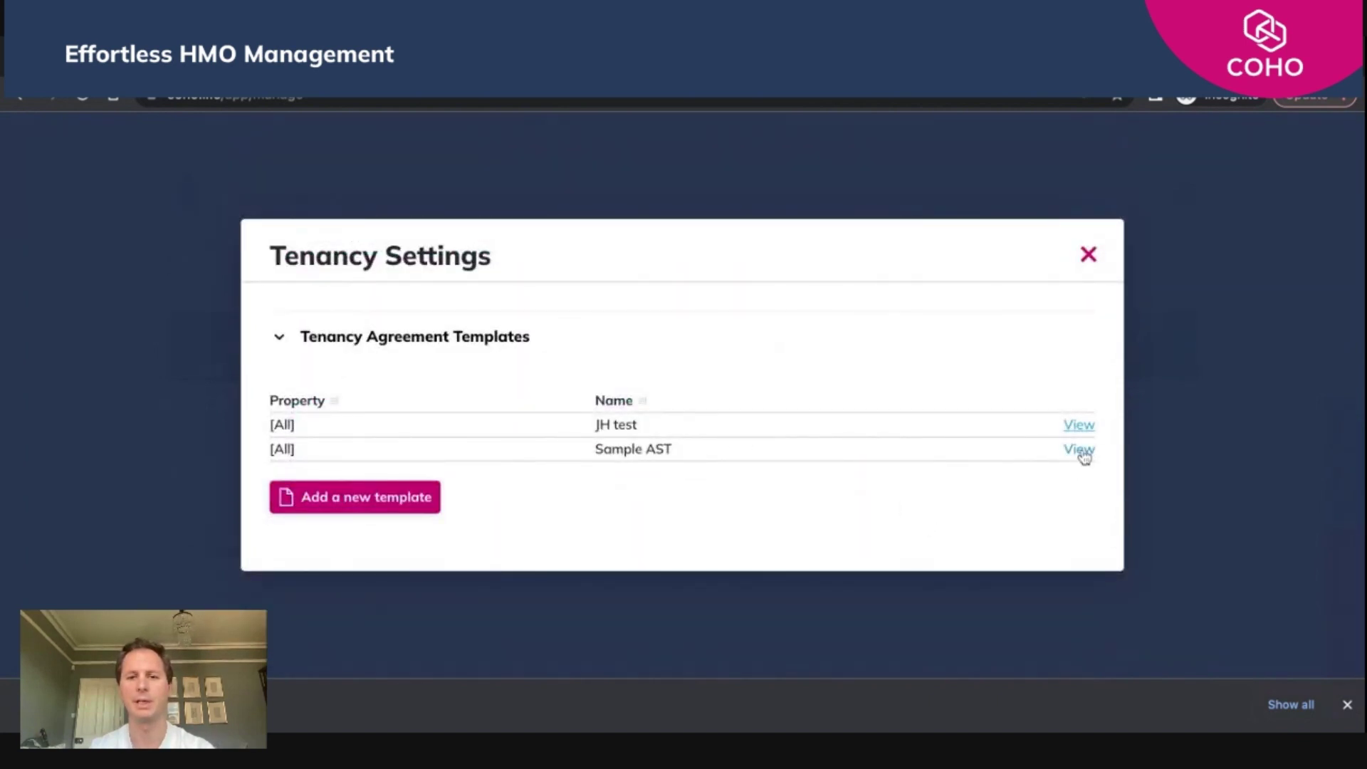
Expand the Sample AST template and preview its draft agreement COHO AST - DRAFT.pdf, followed by the source file COHO AST.docx
{"action": "left_click", "coordinate": [1079, 450]}
{"action": "scroll", "coordinate": [741, 466], "scroll_direction": "down", "scroll_amount": 2}
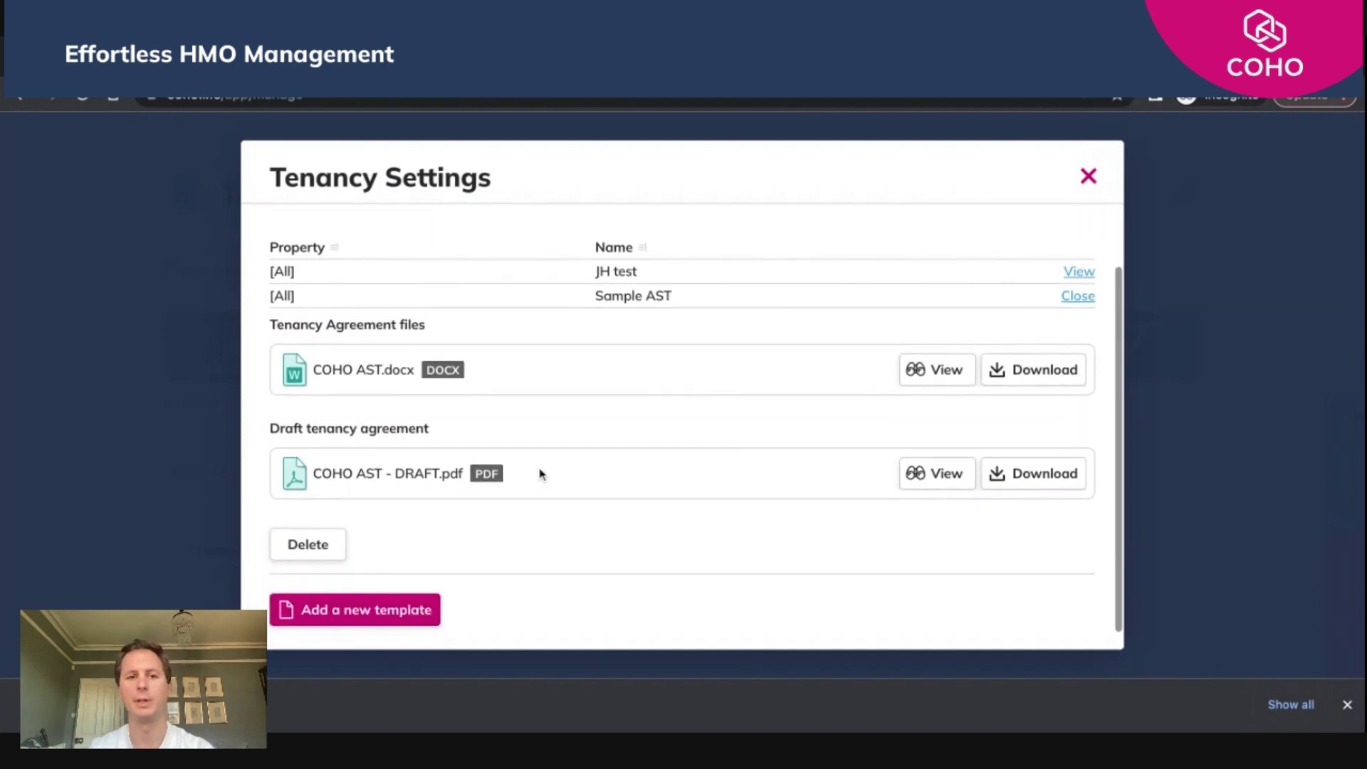
{"action": "left_click", "coordinate": [930, 477]}
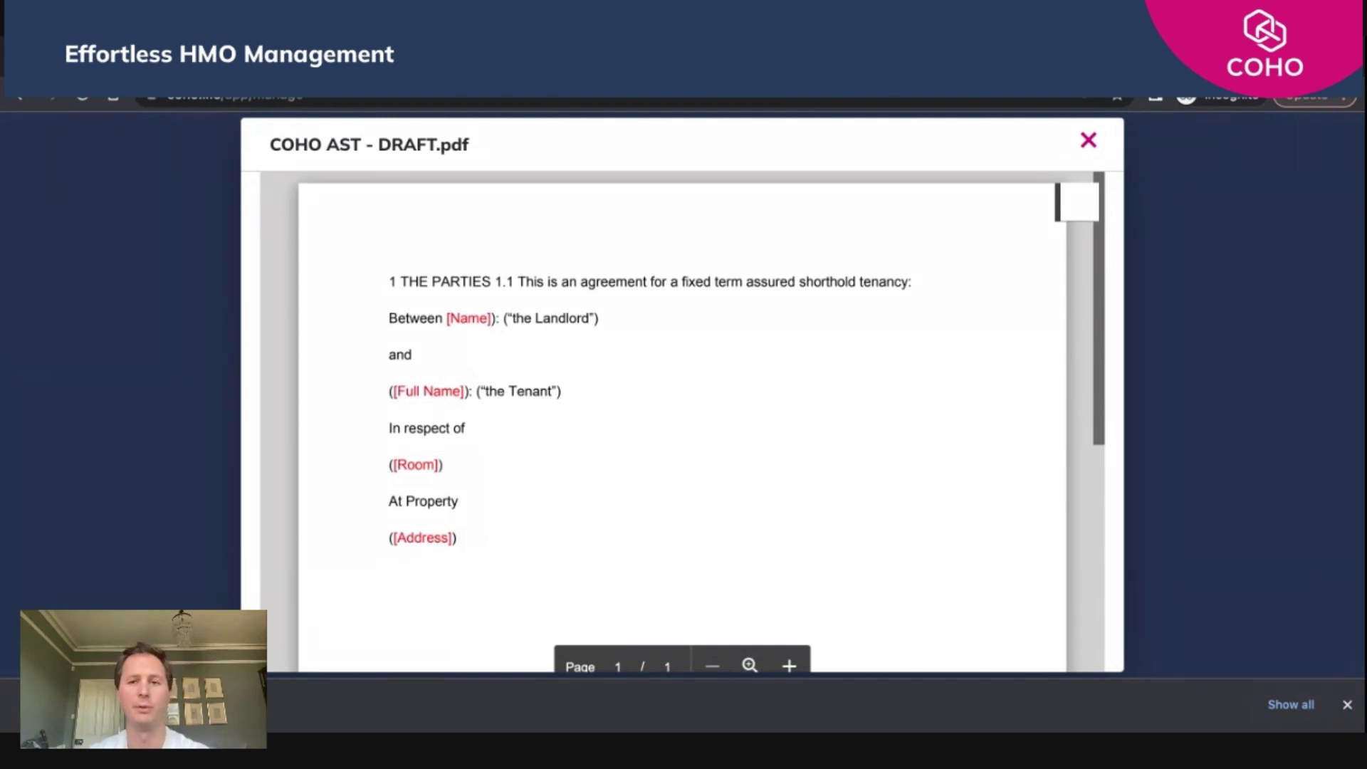
{"action": "left_click", "coordinate": [1087, 140]}
{"action": "left_click", "coordinate": [939, 406]}
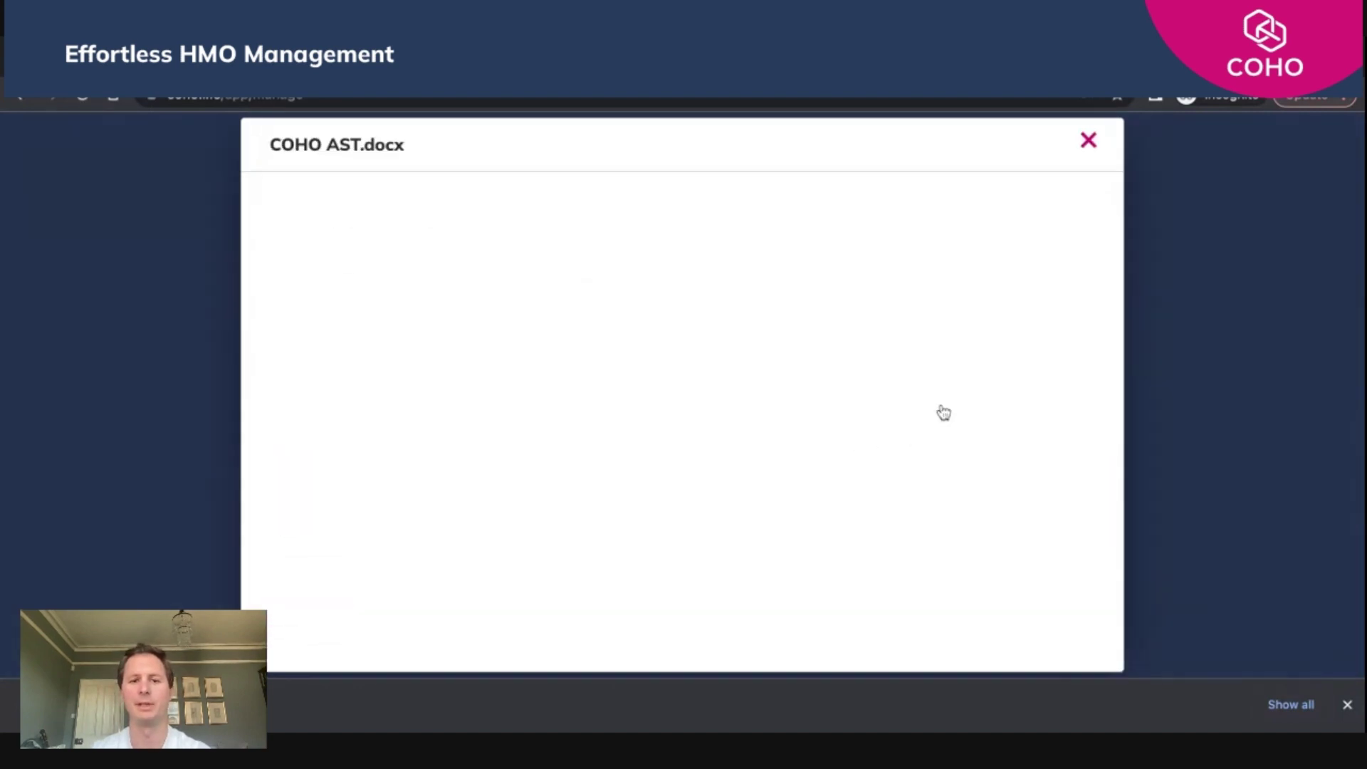